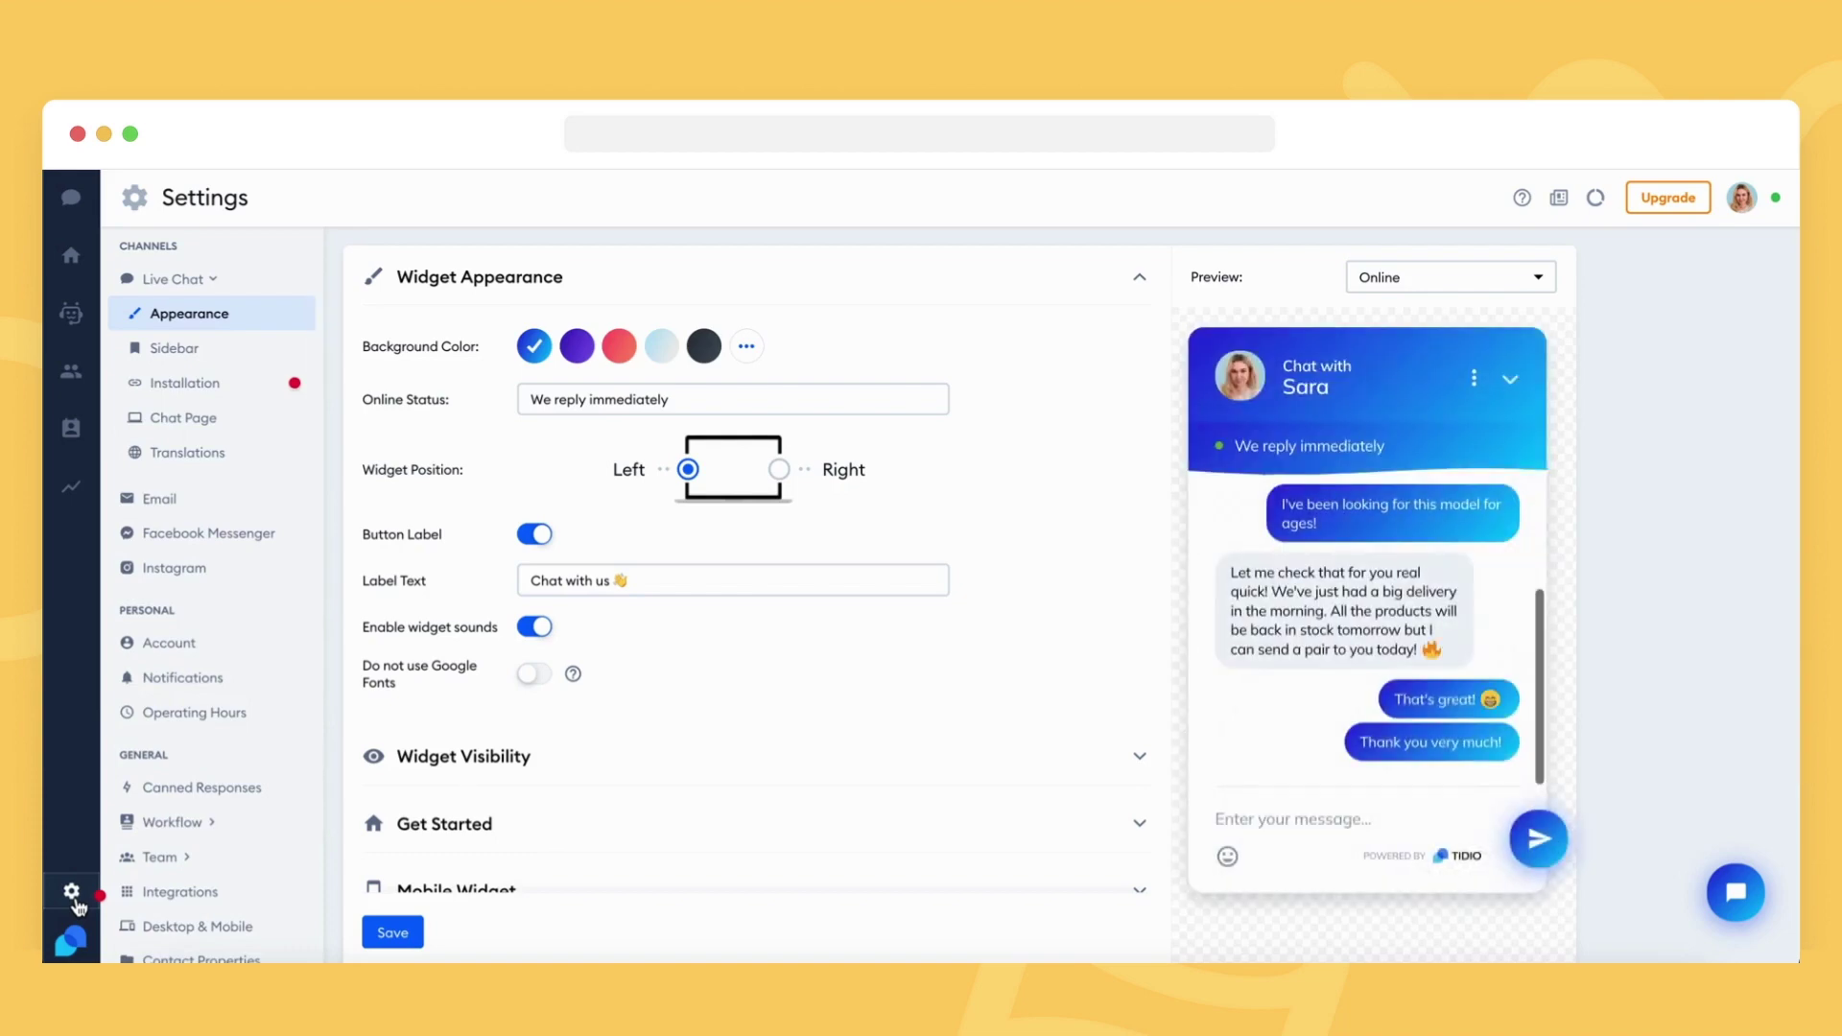
Step: Preview the live chat widget in the "Operators are offline" state and switch the preview back to Online
click(190, 281)
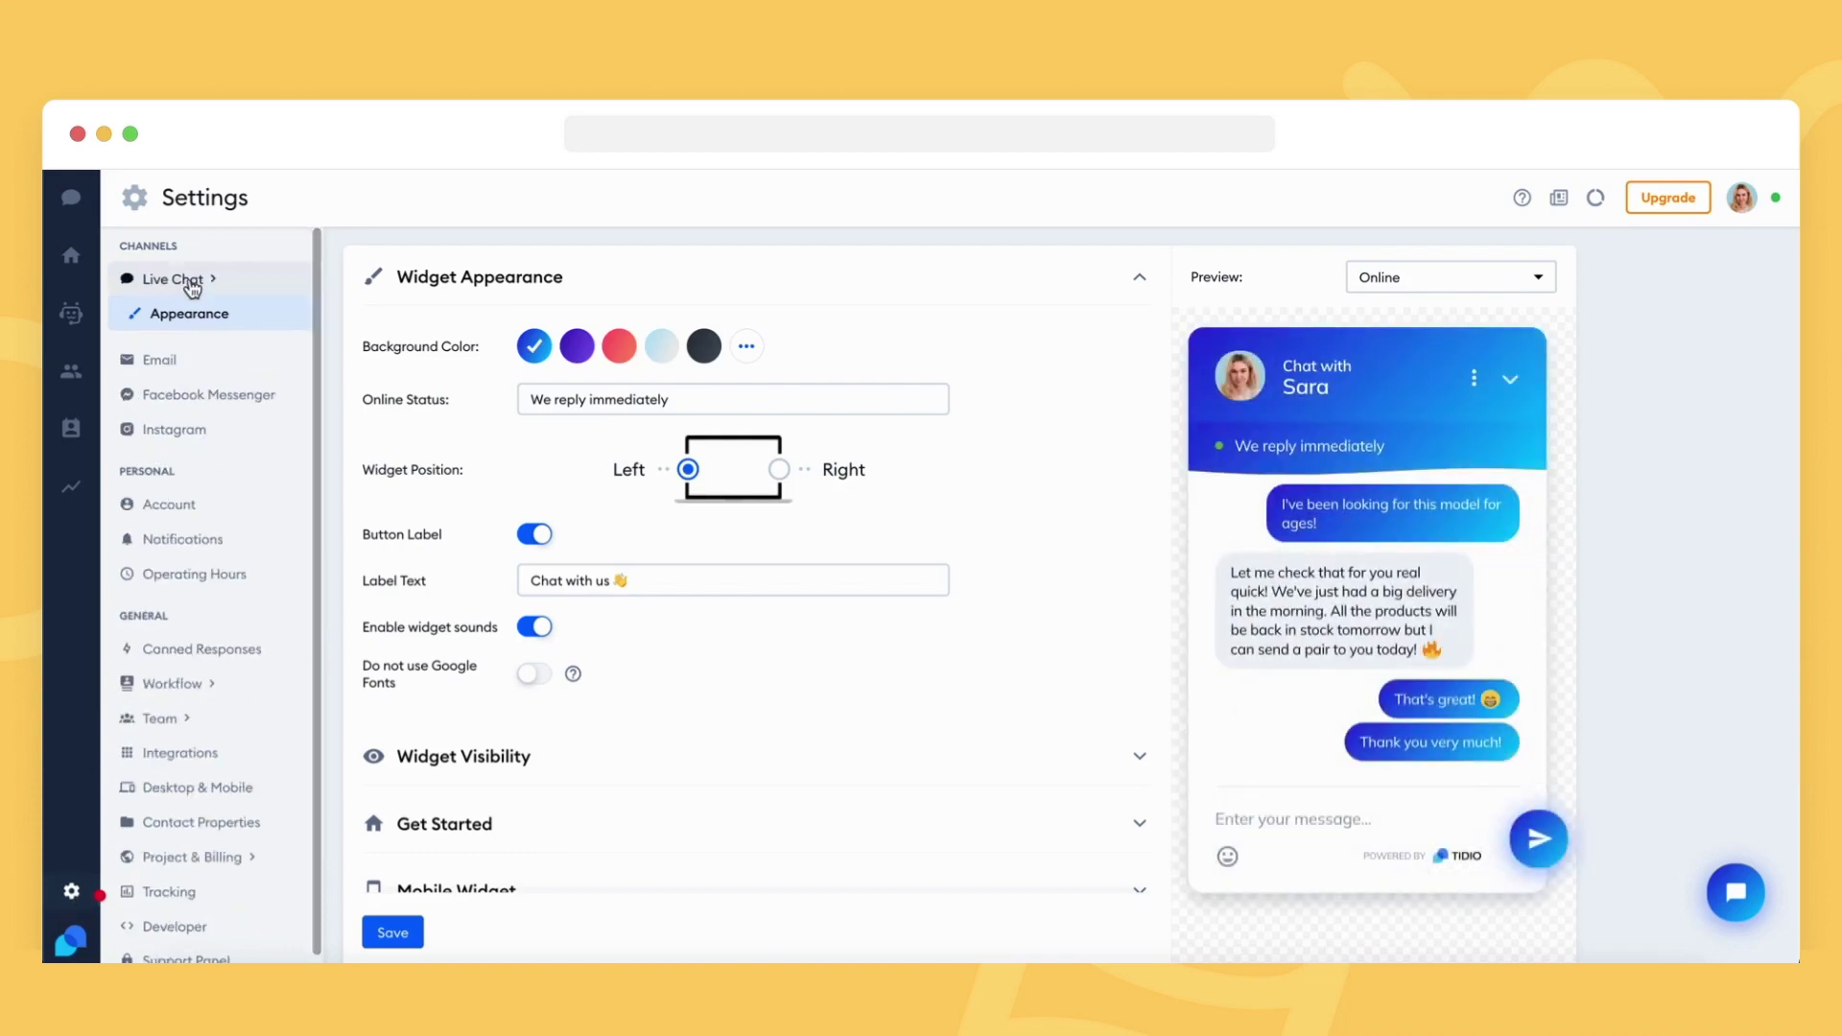
click(192, 282)
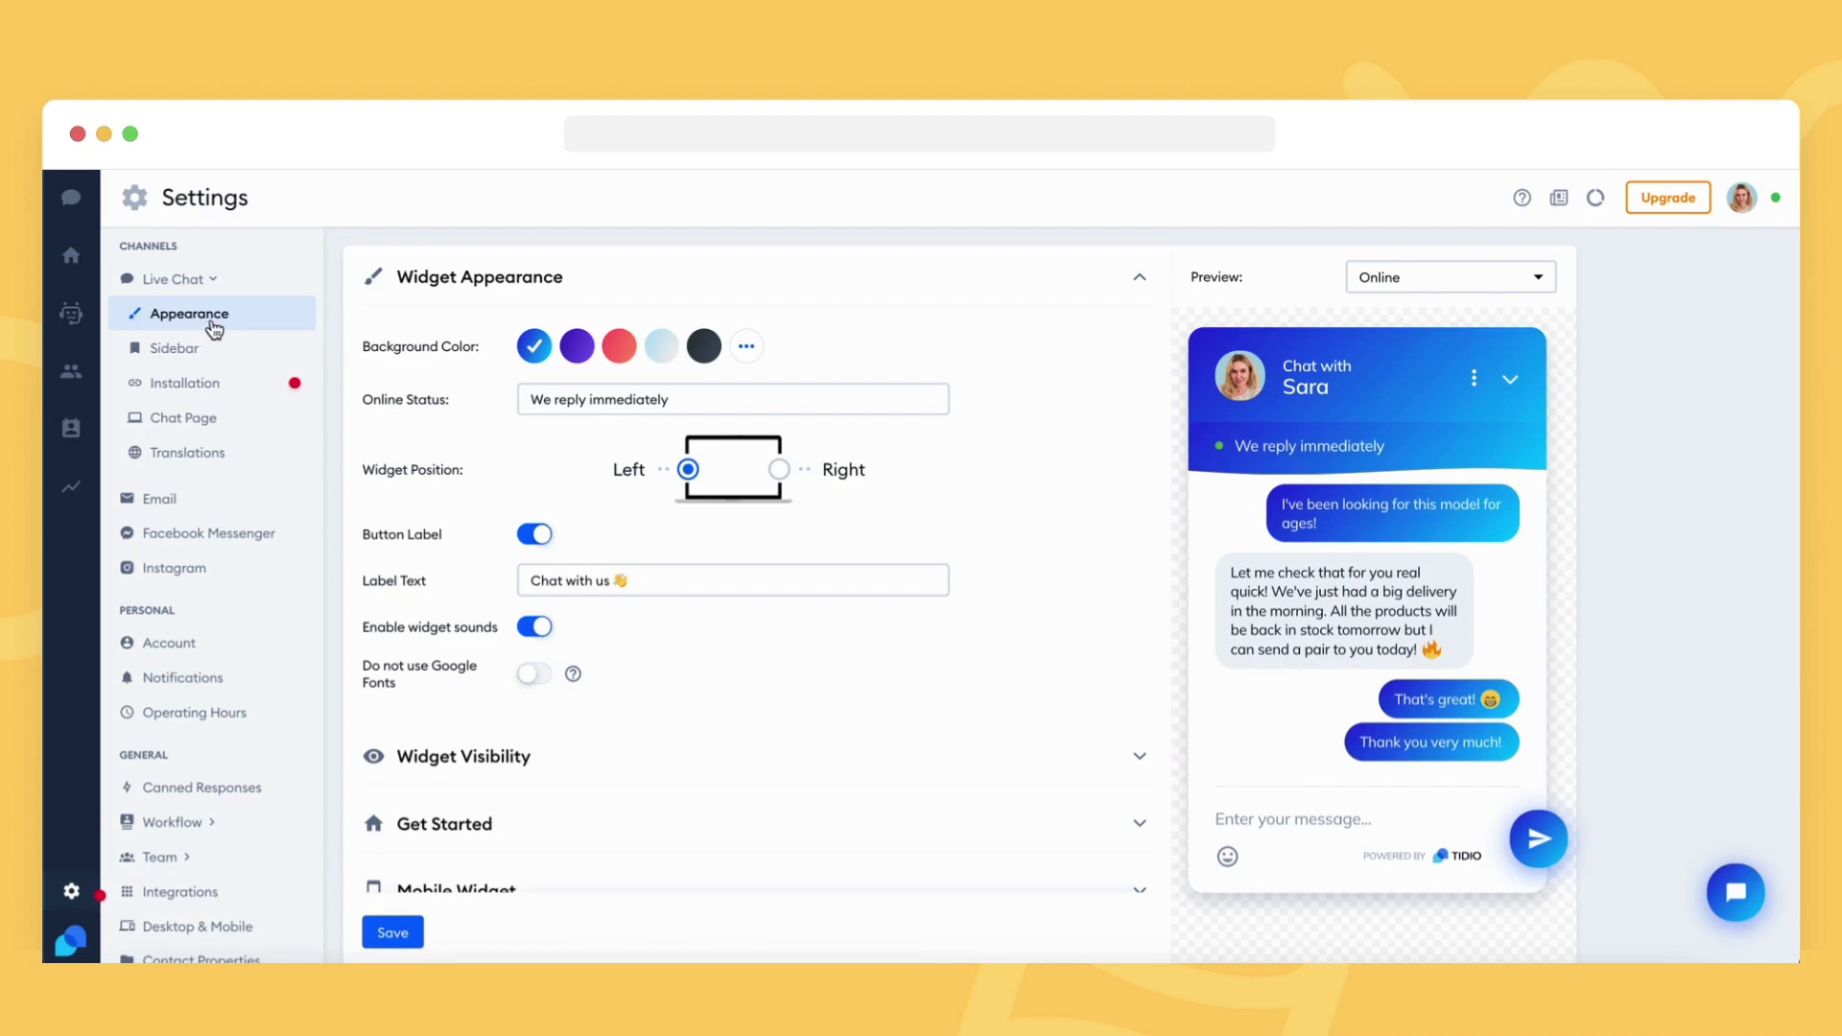
click(1473, 282)
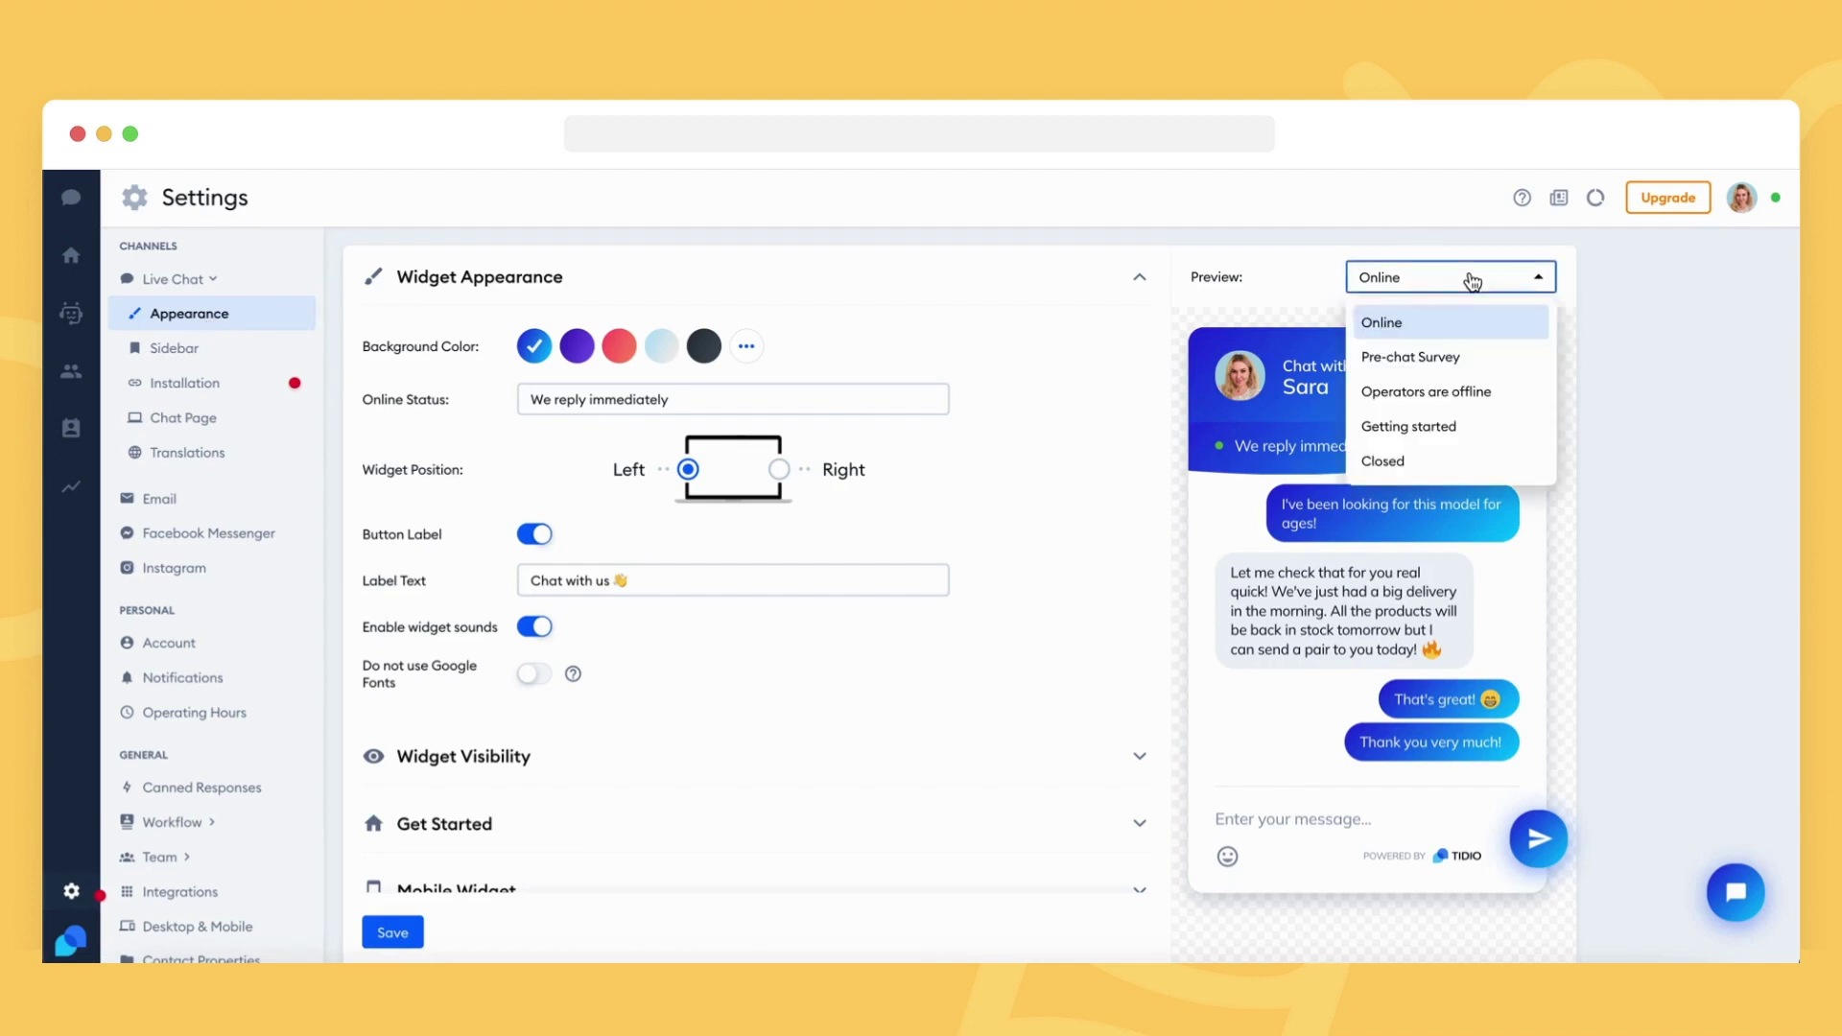
click(1322, 278)
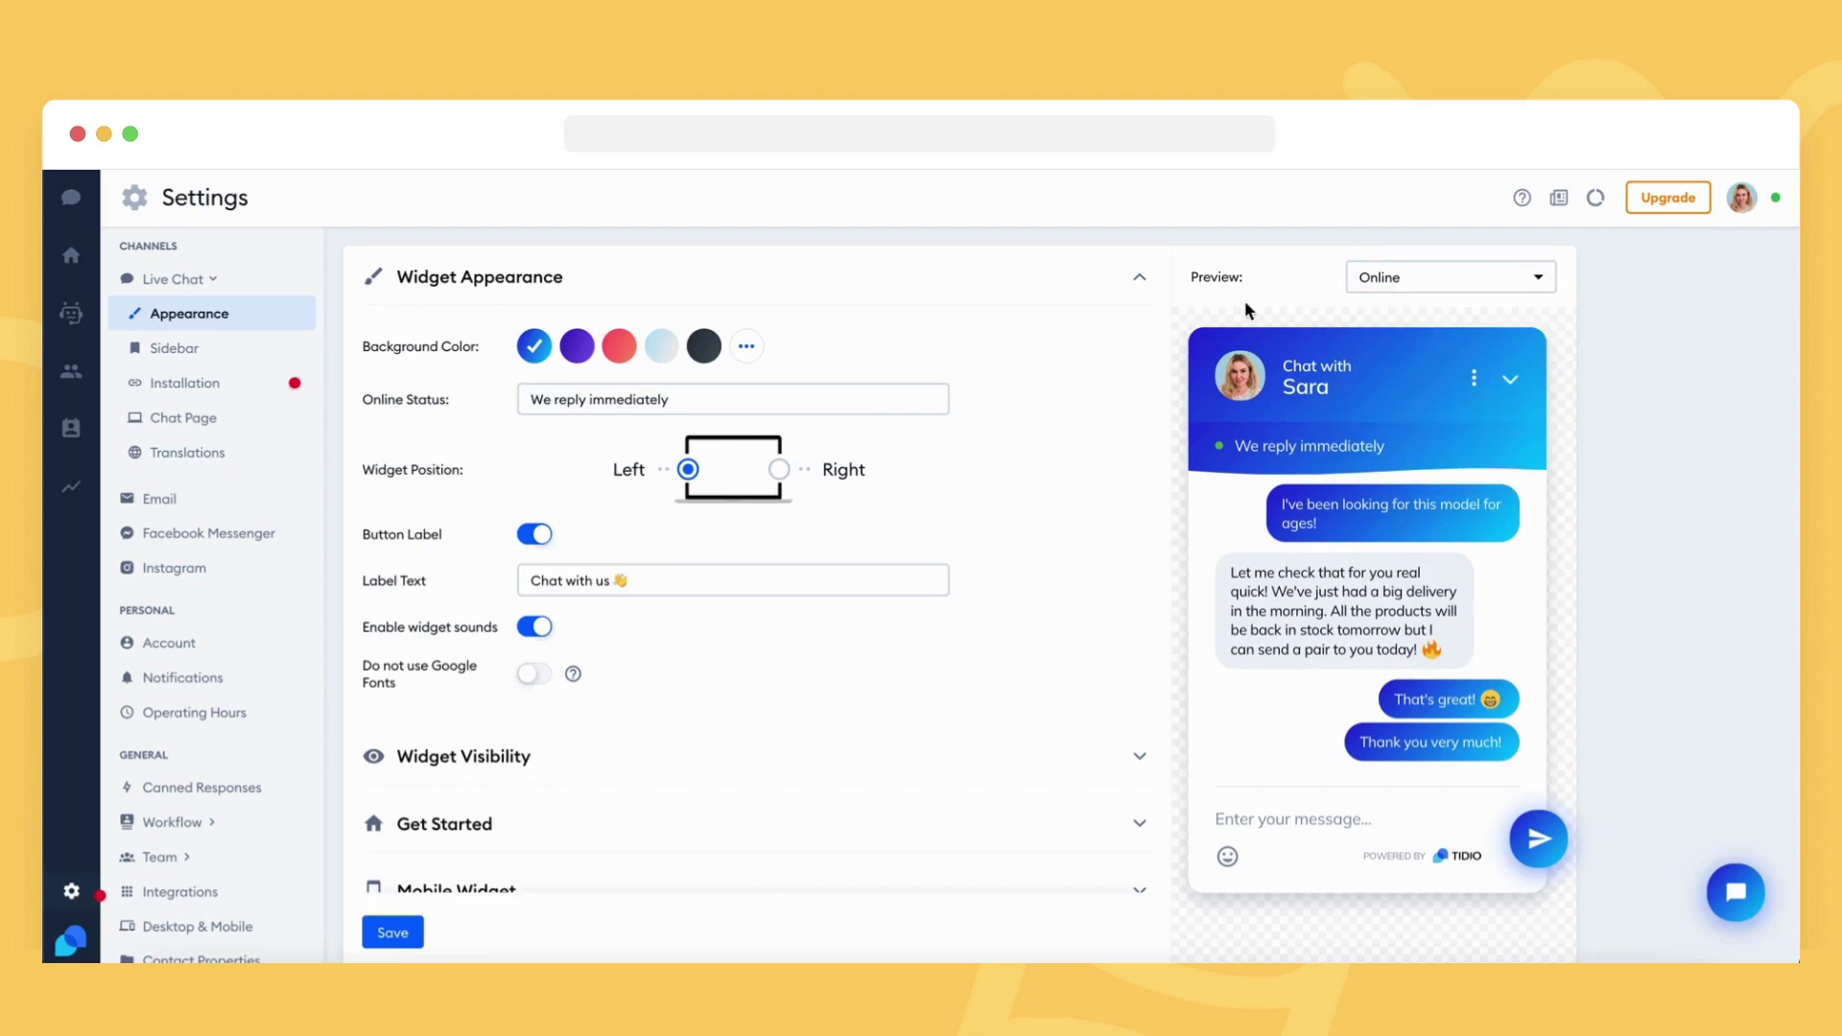
click(1527, 286)
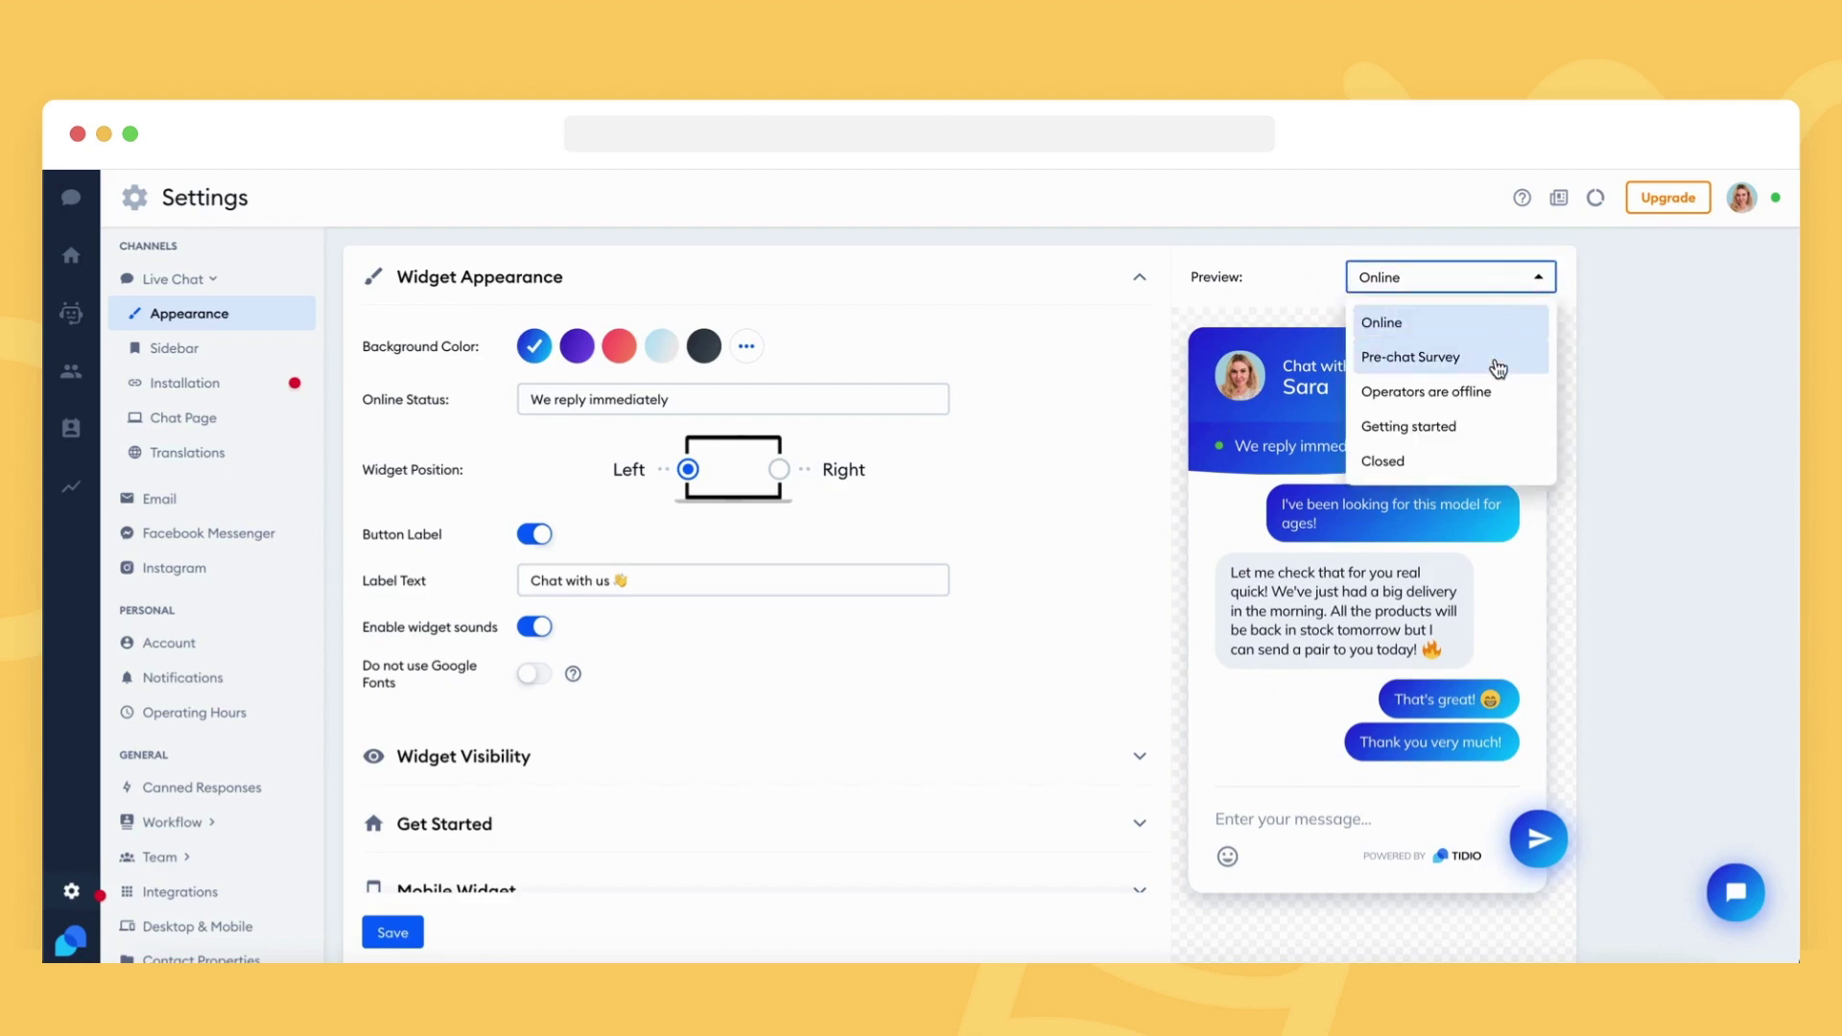
click(1493, 391)
click(1492, 278)
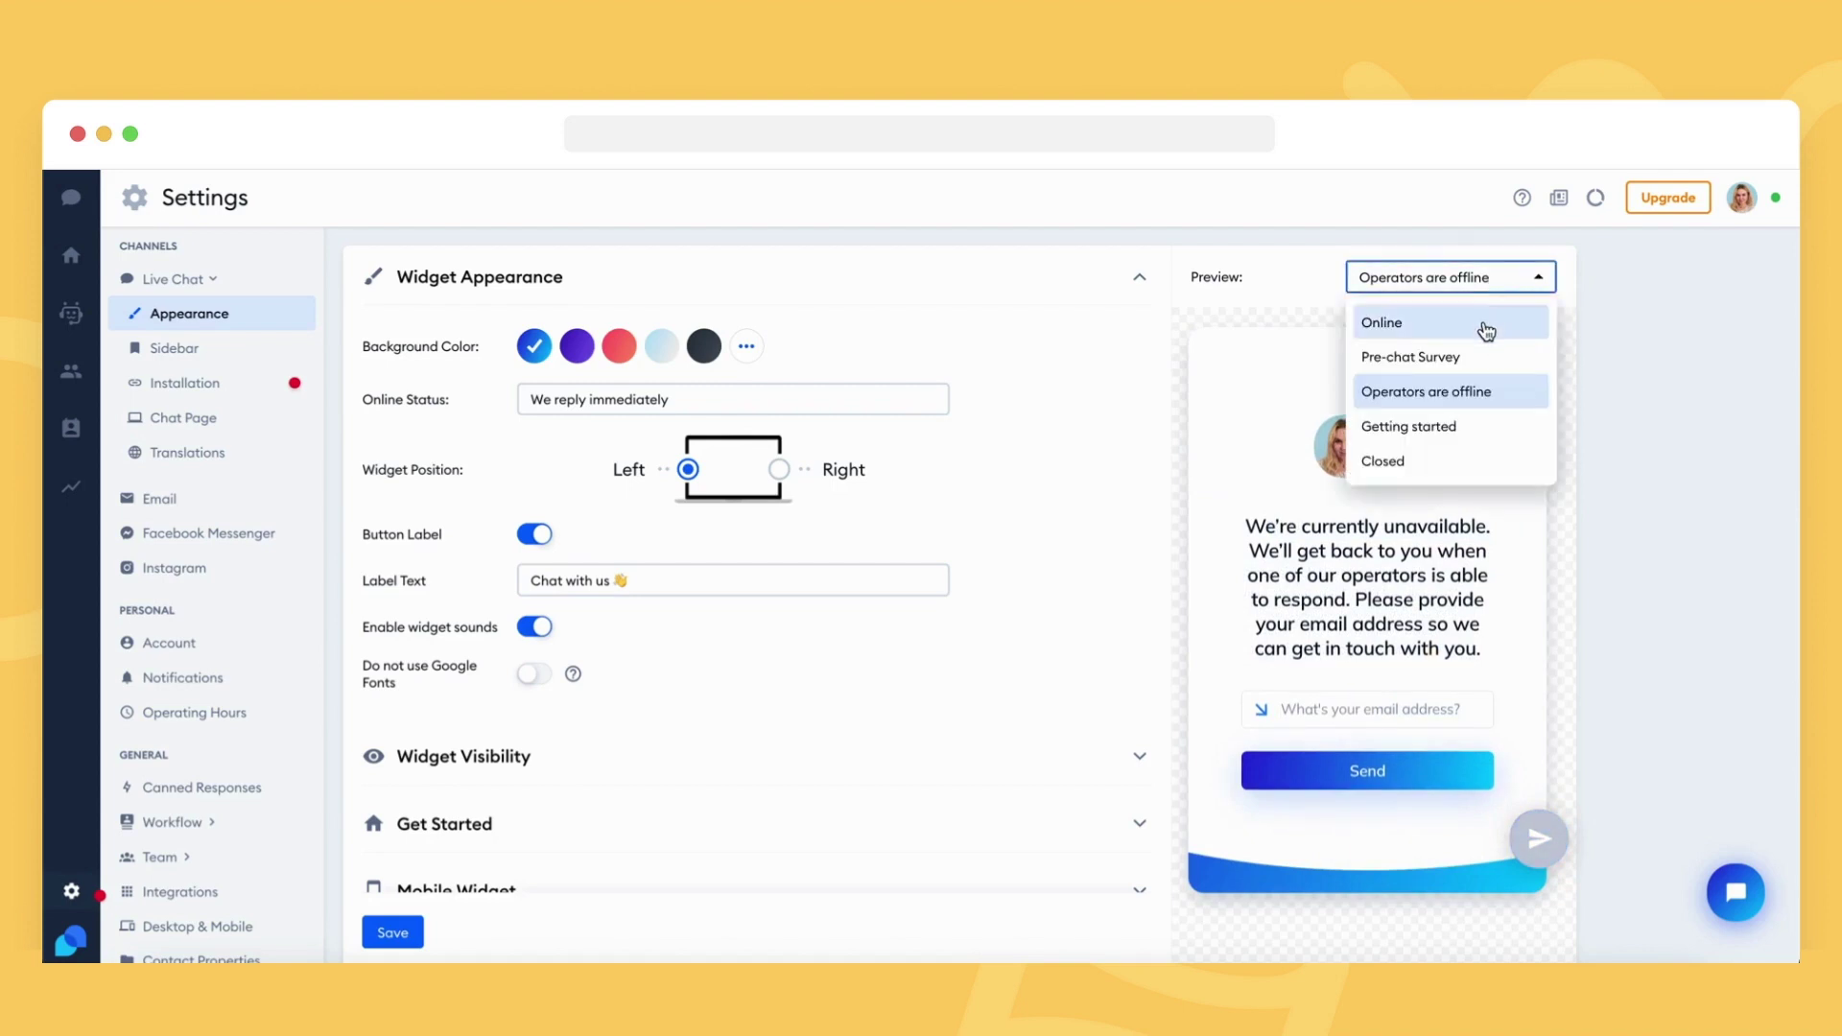
click(1486, 332)
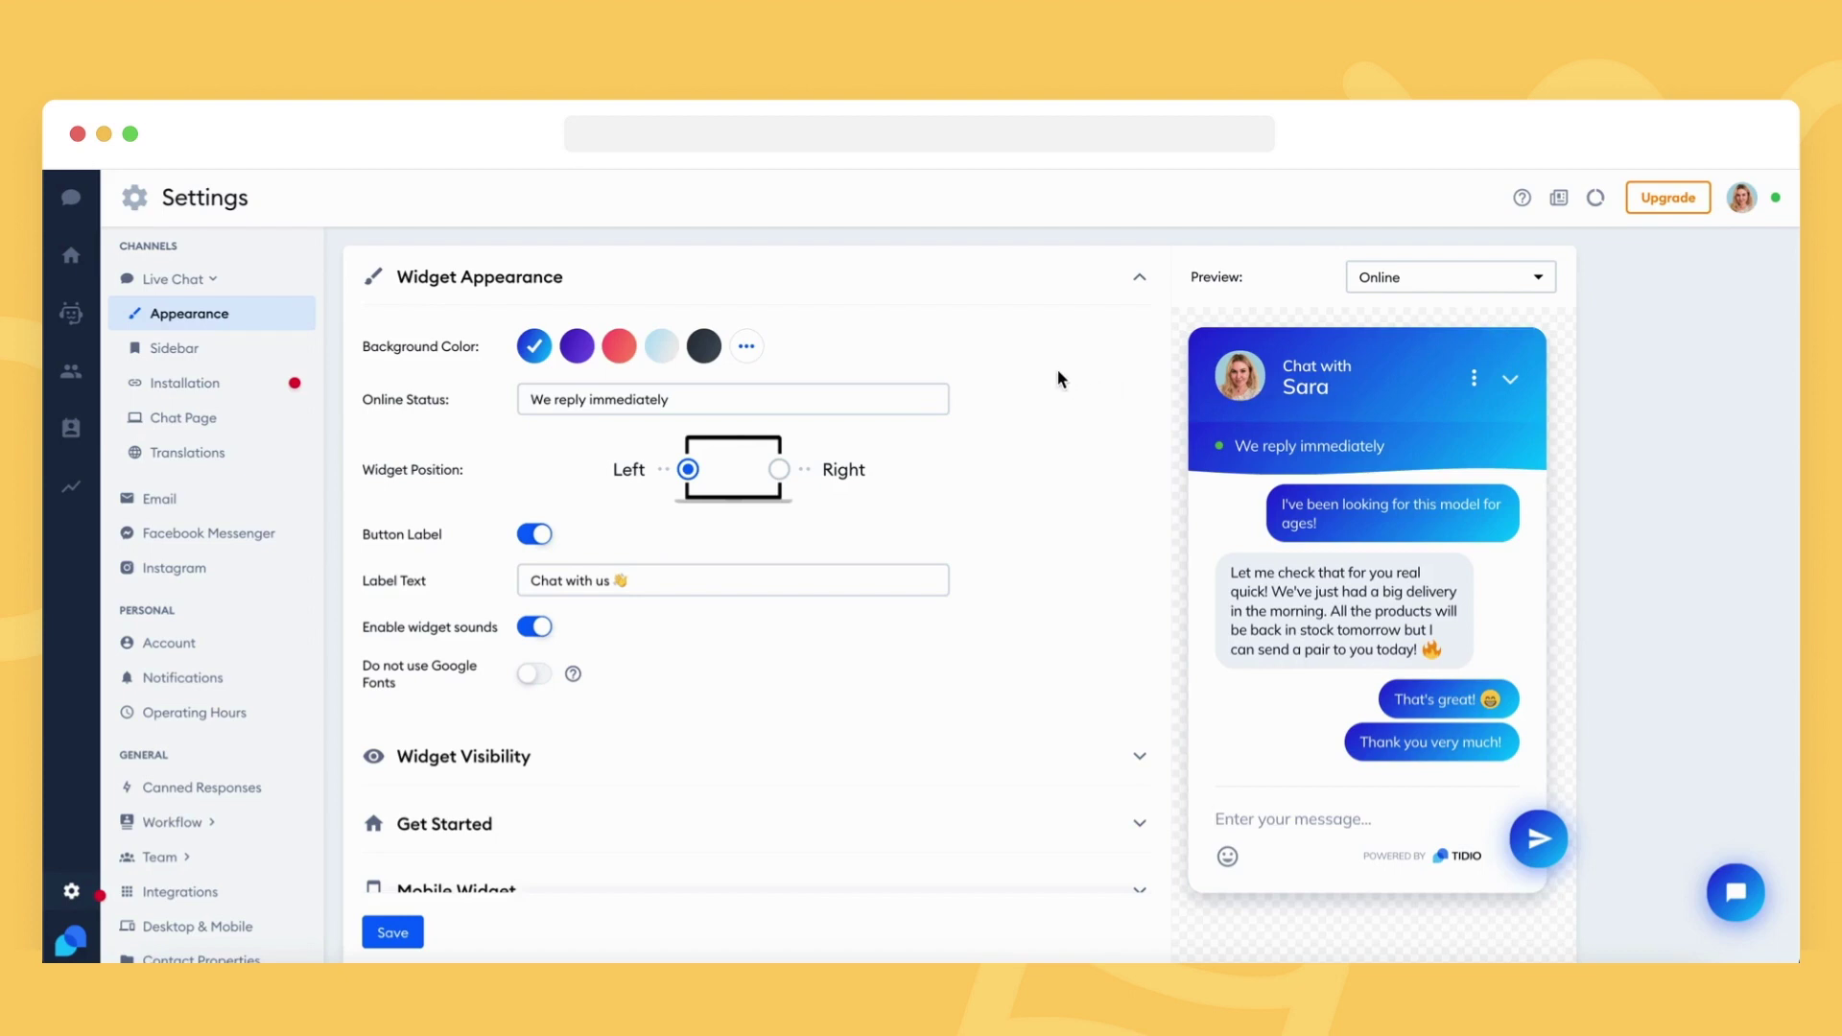
Step: Try the purple, light blue and dark preset background colors on the widget, and the red-orange gradient from the extended palette
click(578, 347)
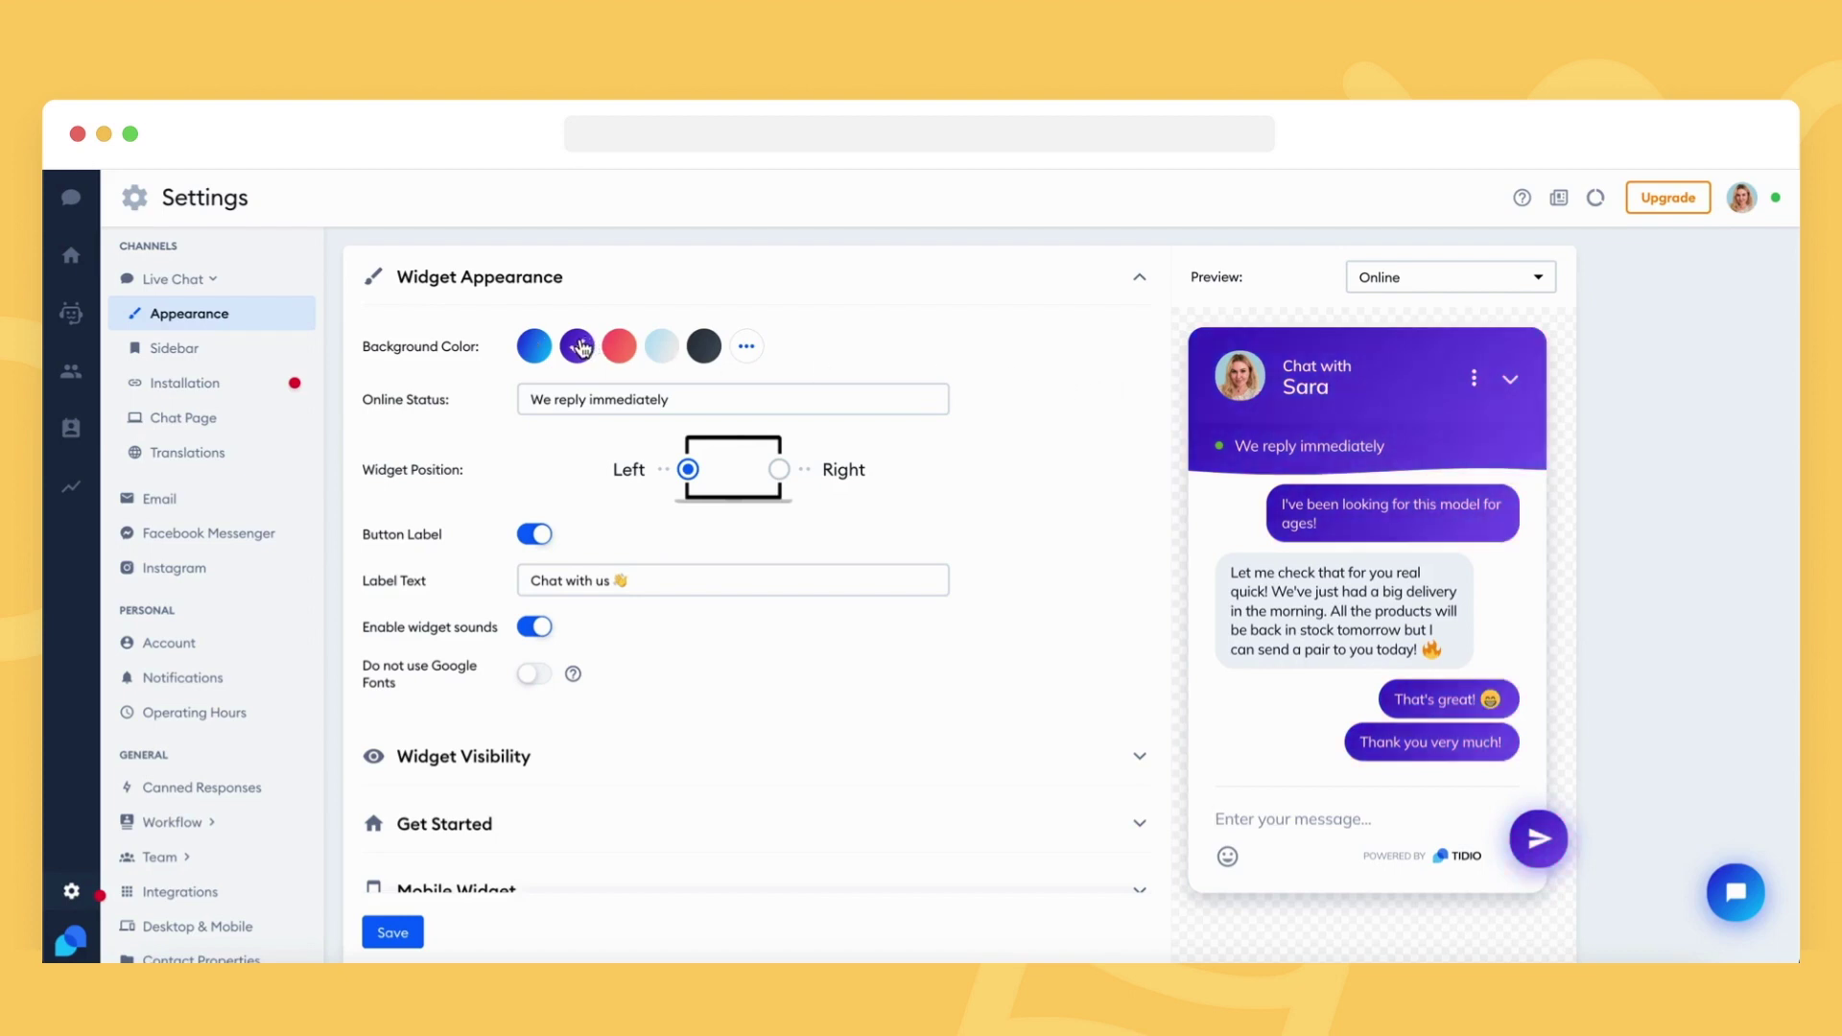
click(666, 352)
click(704, 347)
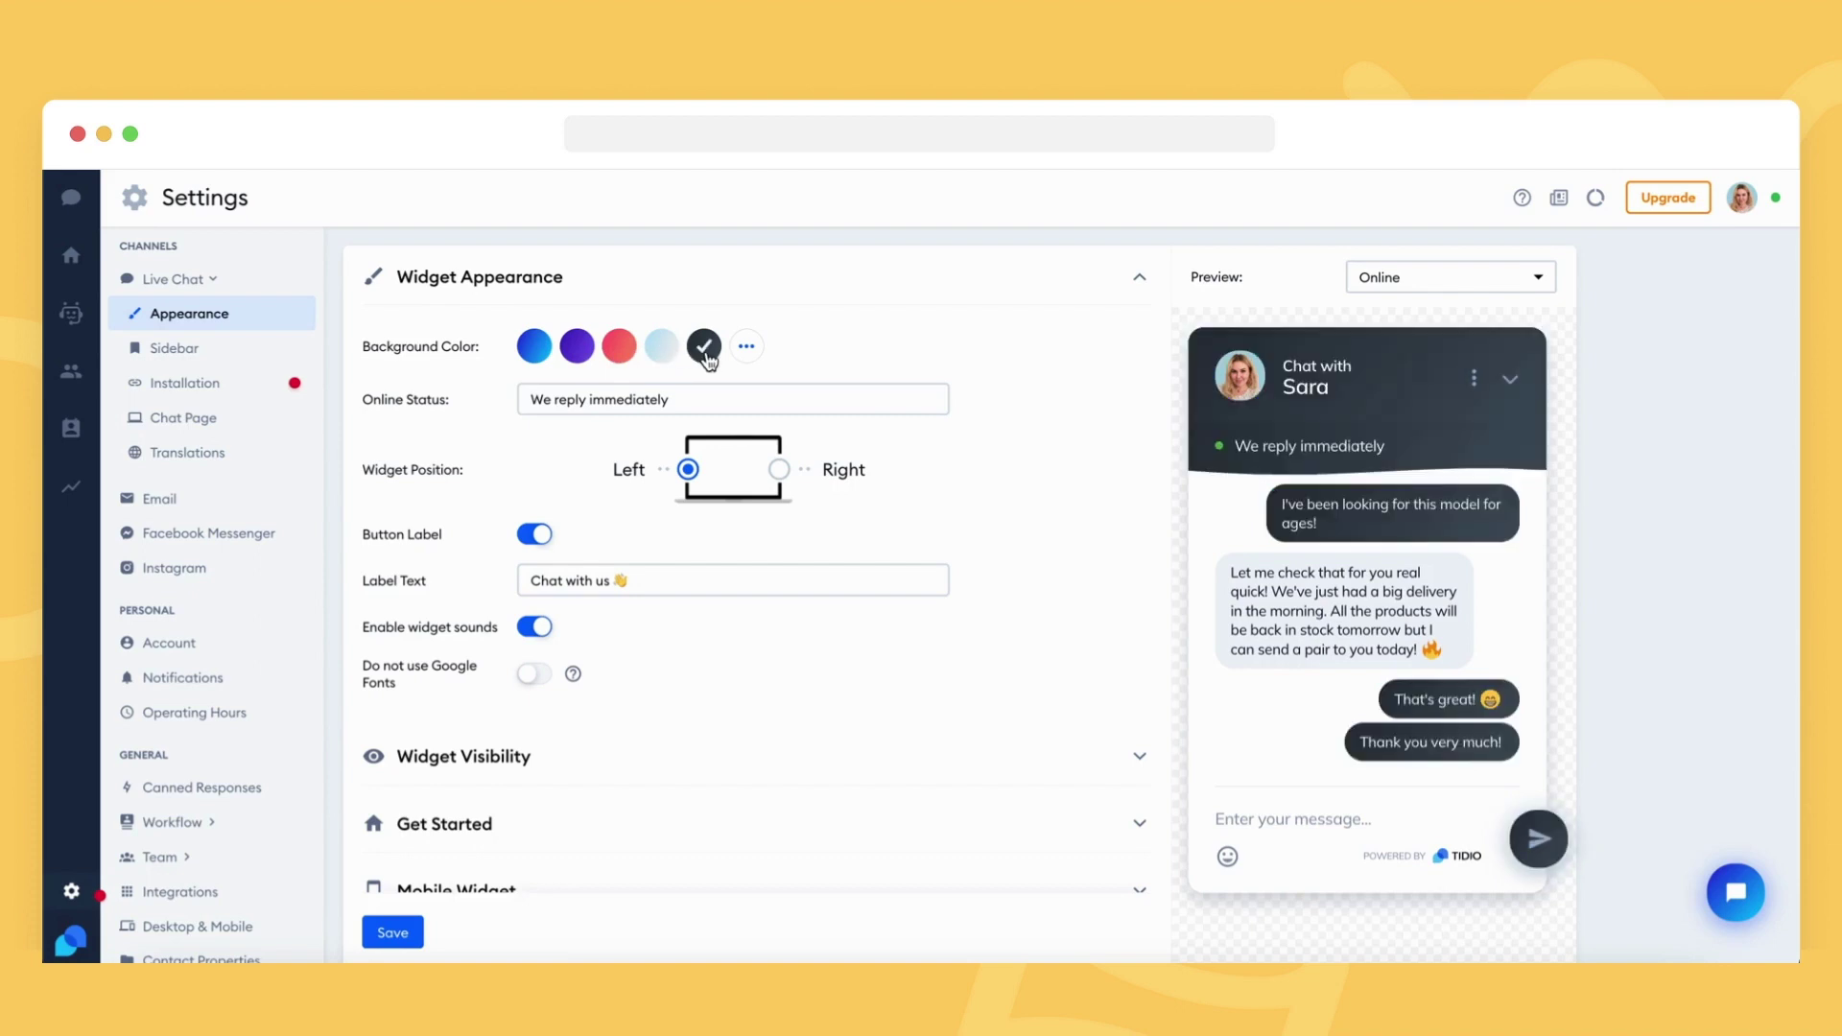
click(751, 353)
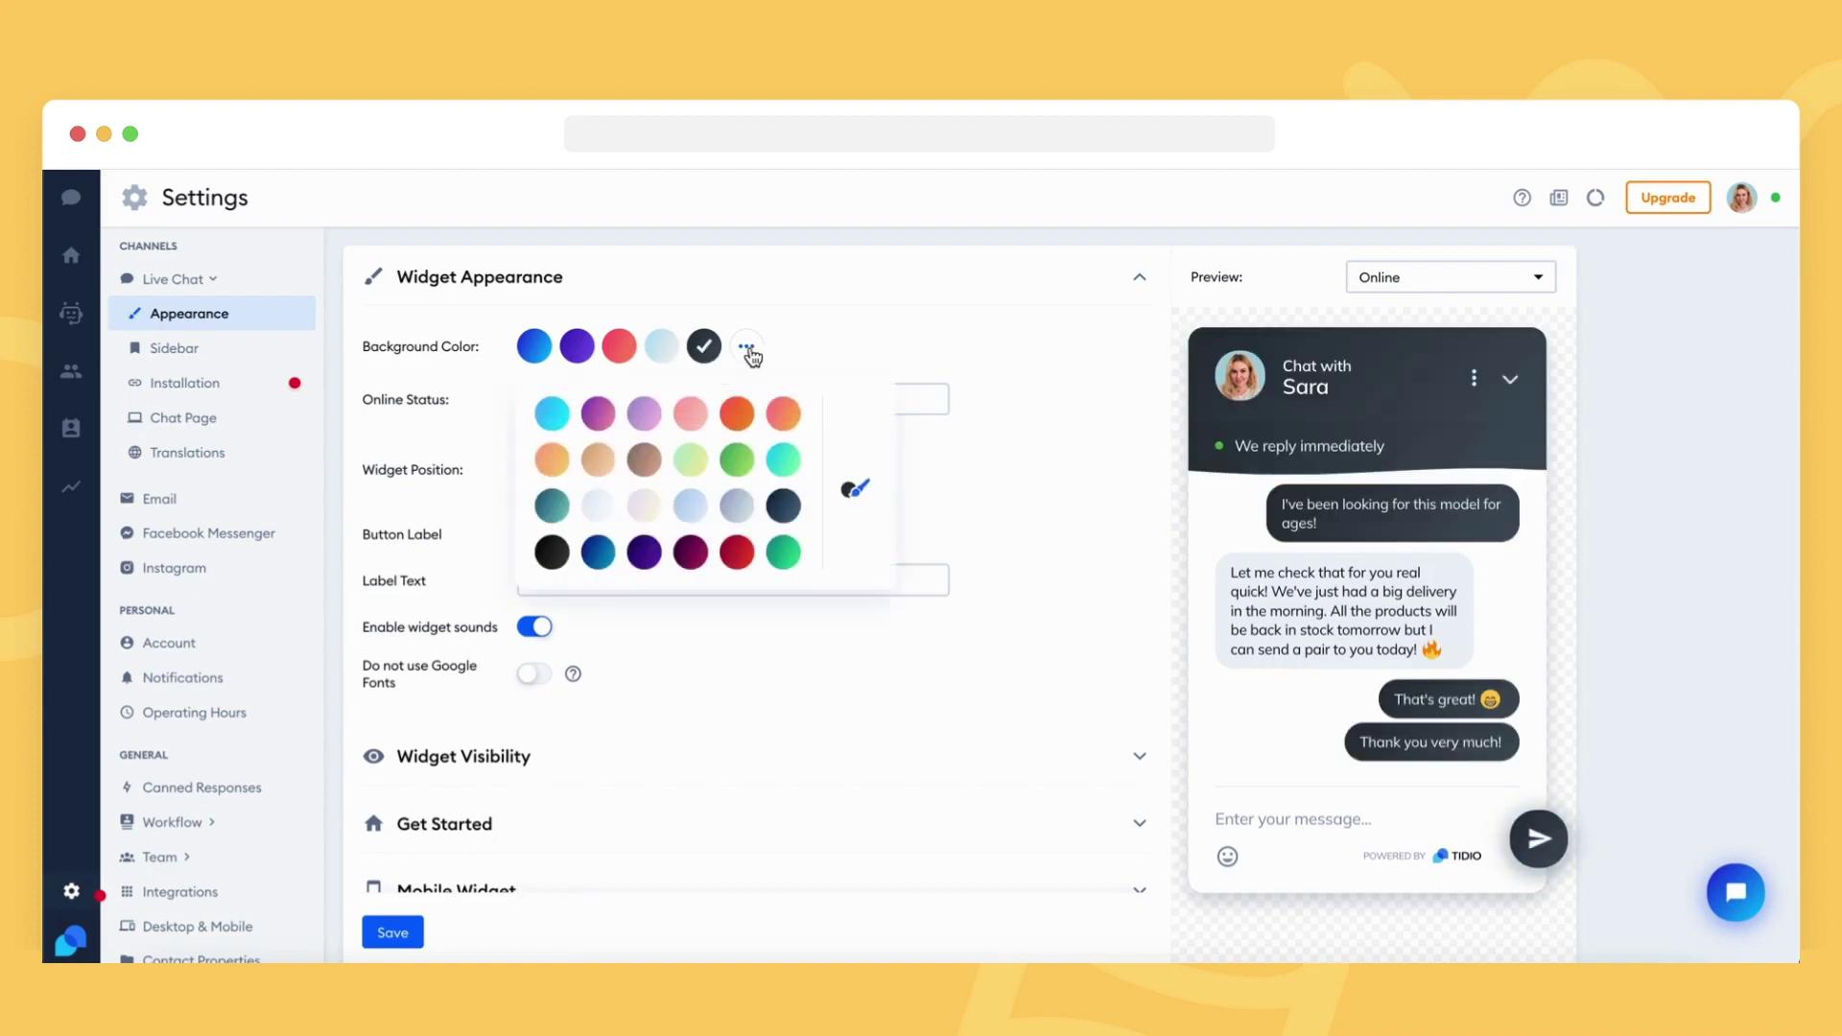
click(738, 414)
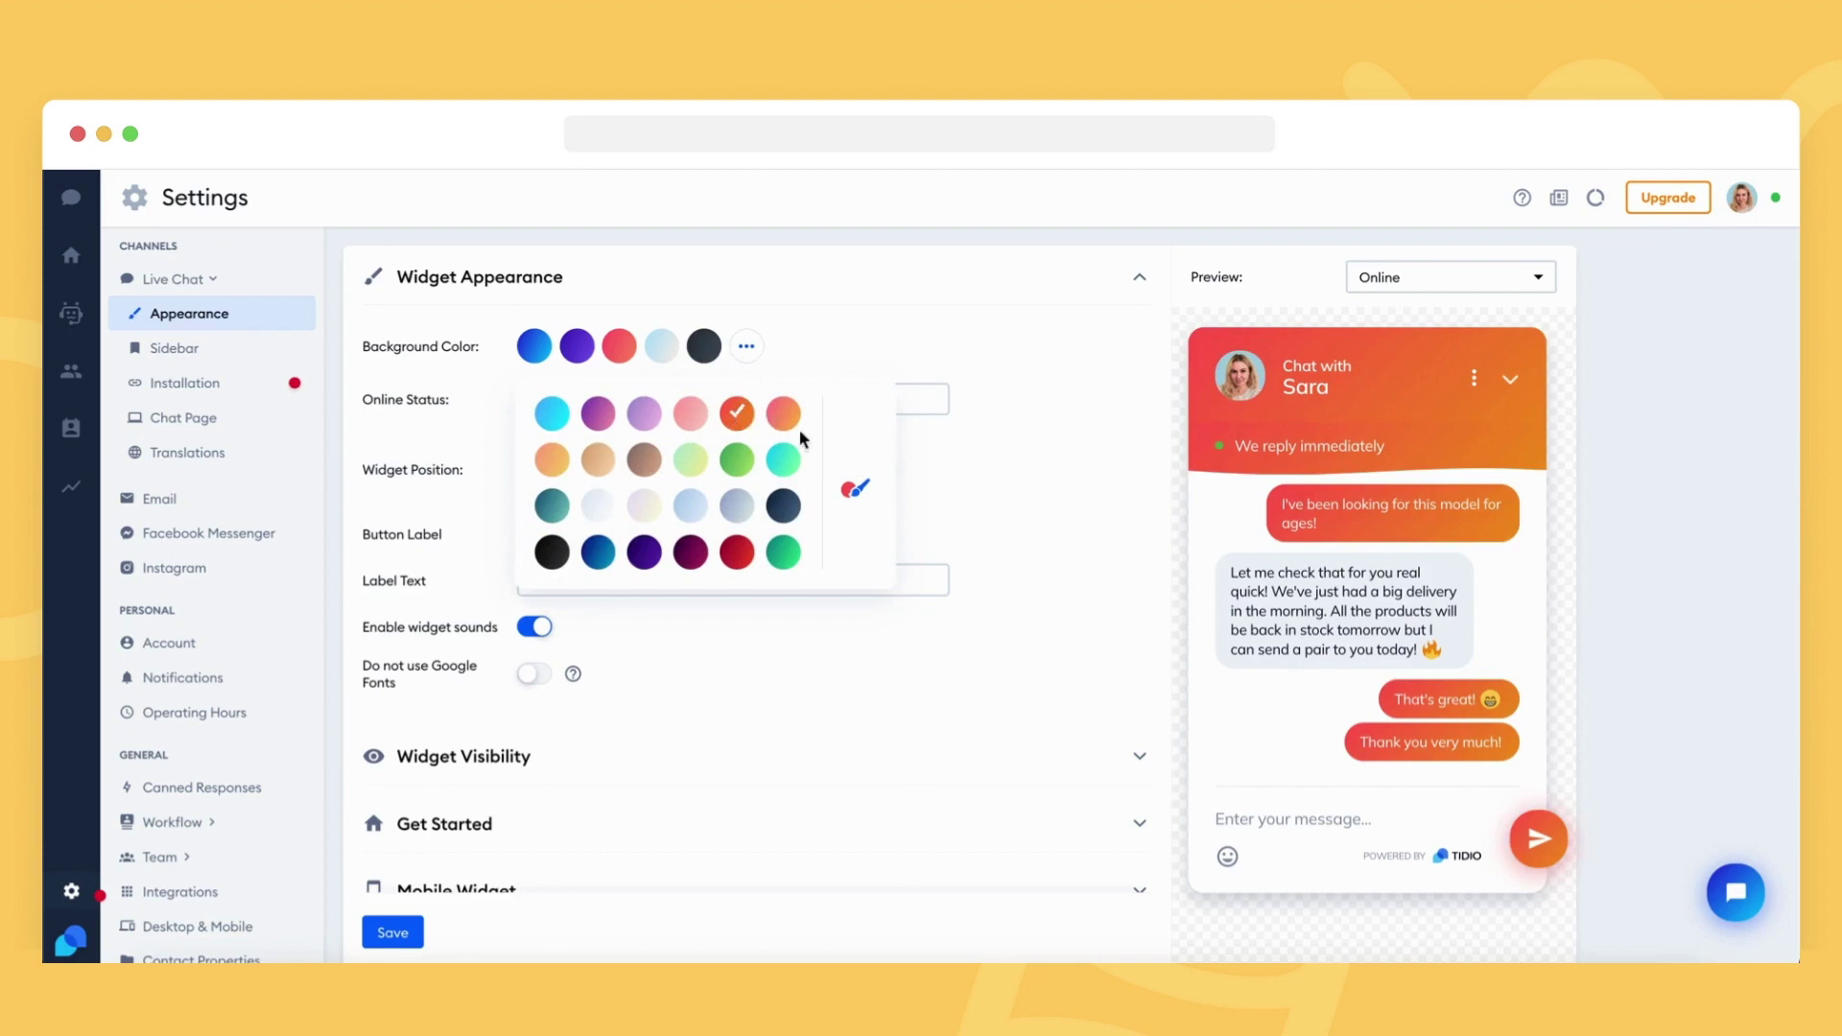
Step: Try custom blue, yellow, orange and black background colors for the widget, and restore the blue gradient preset
click(856, 490)
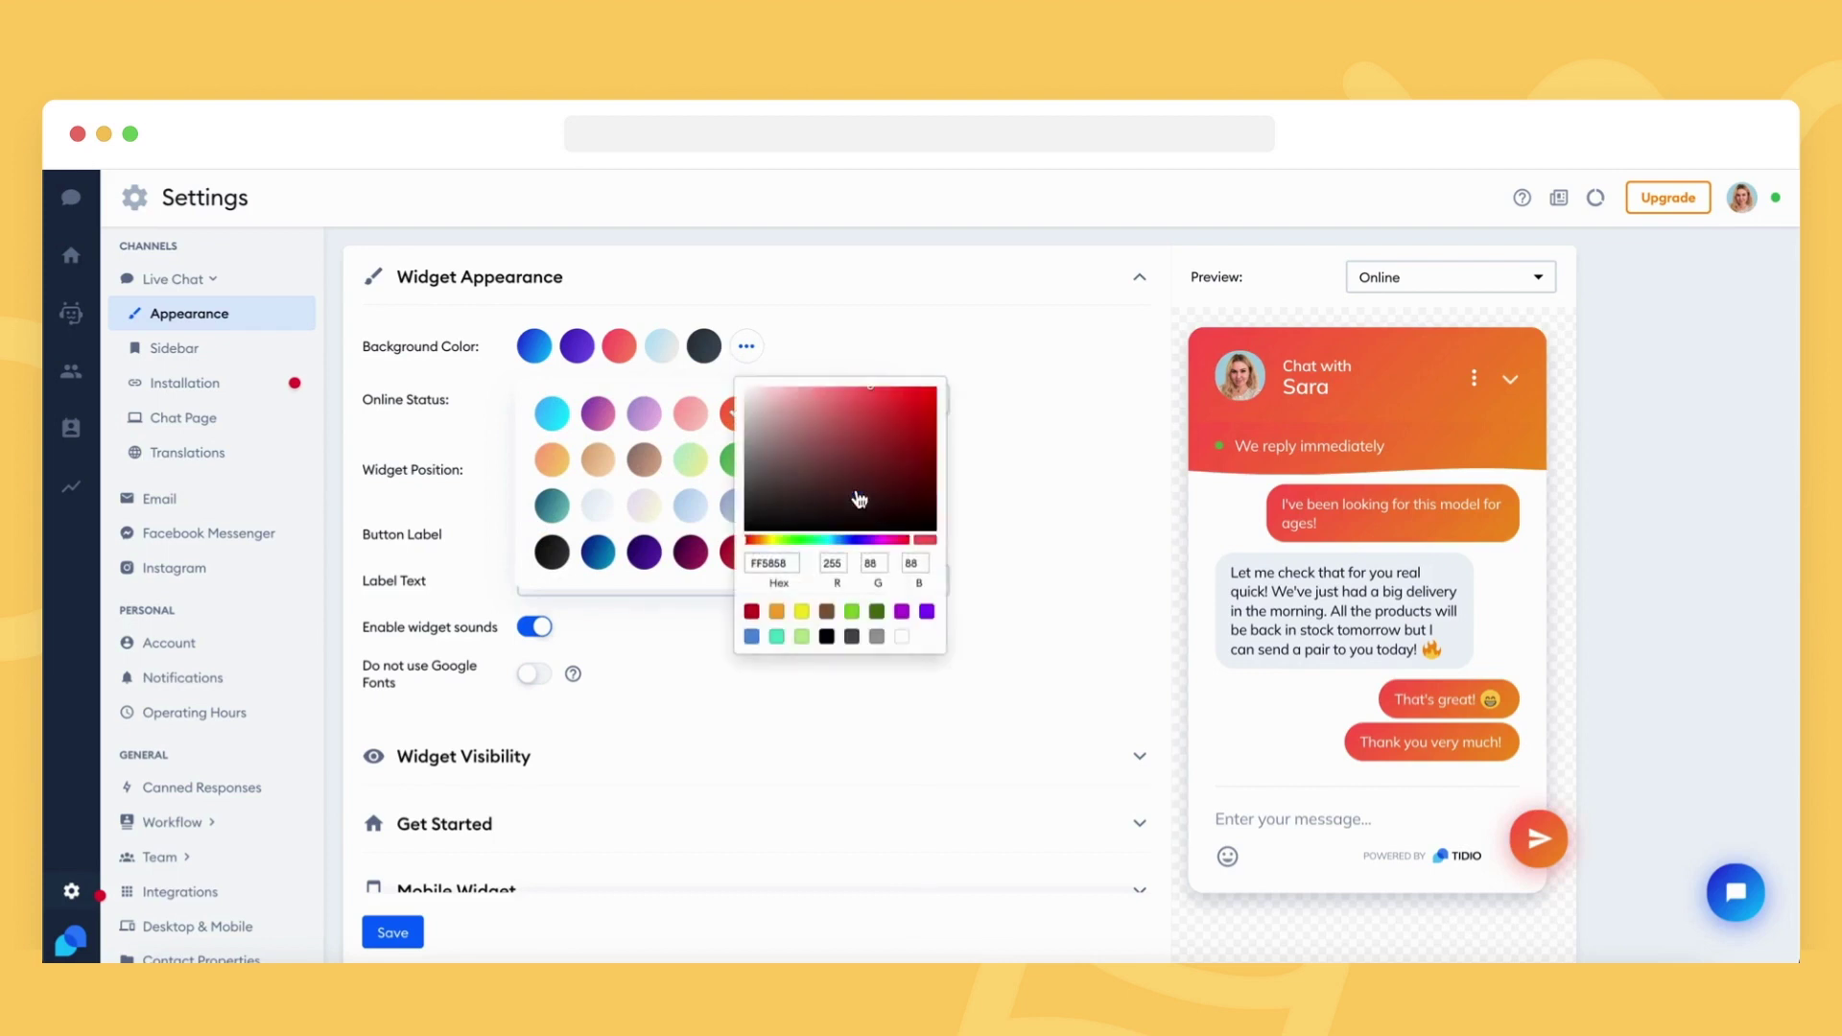
click(752, 637)
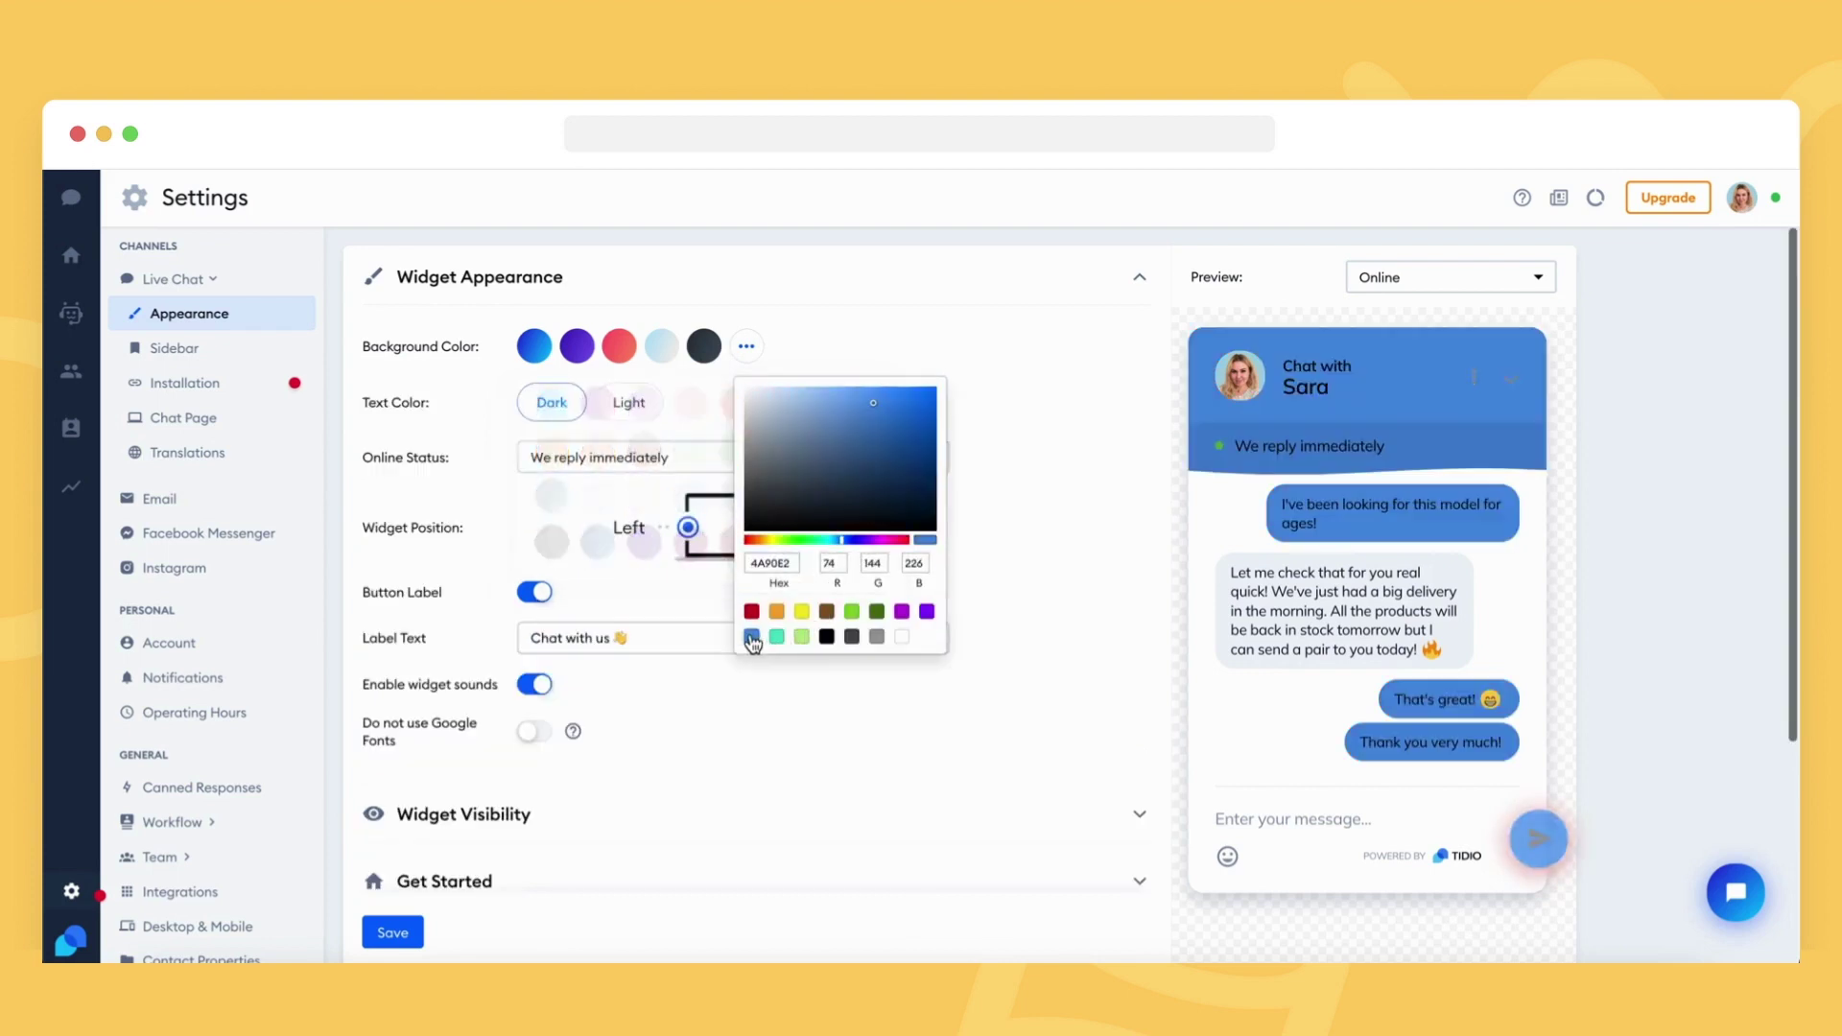
click(803, 614)
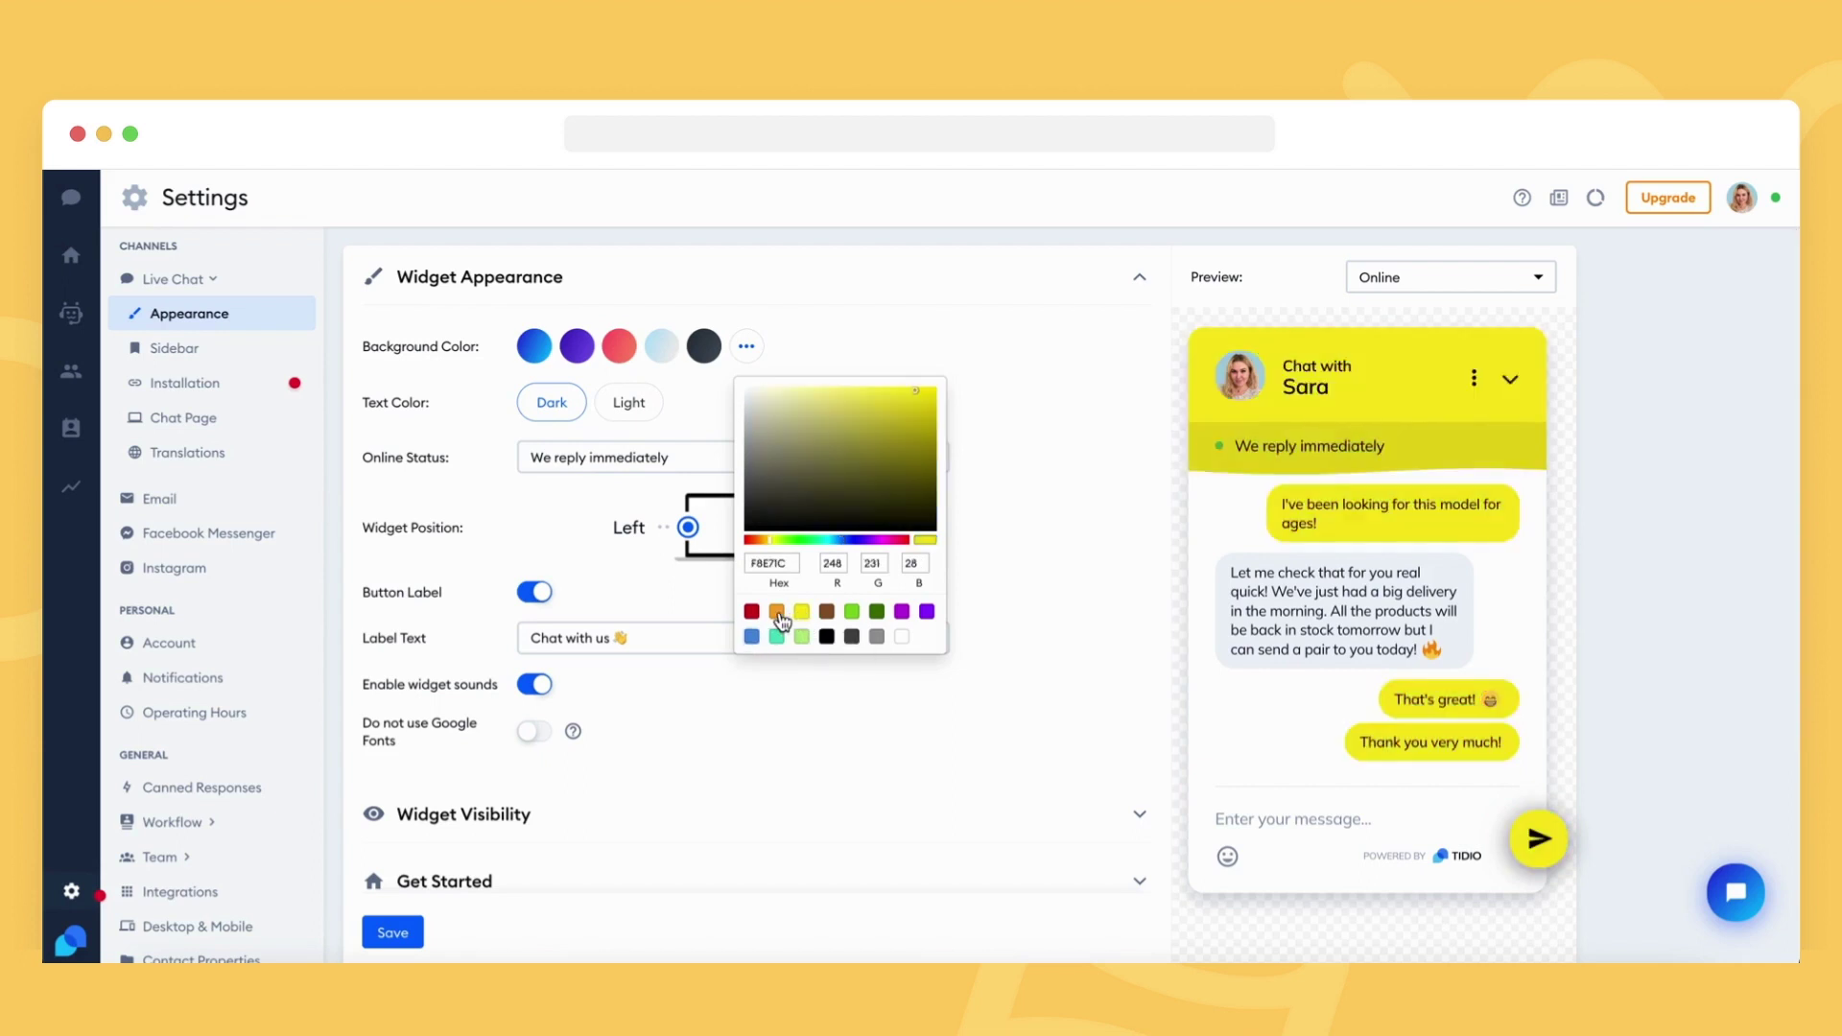
click(778, 614)
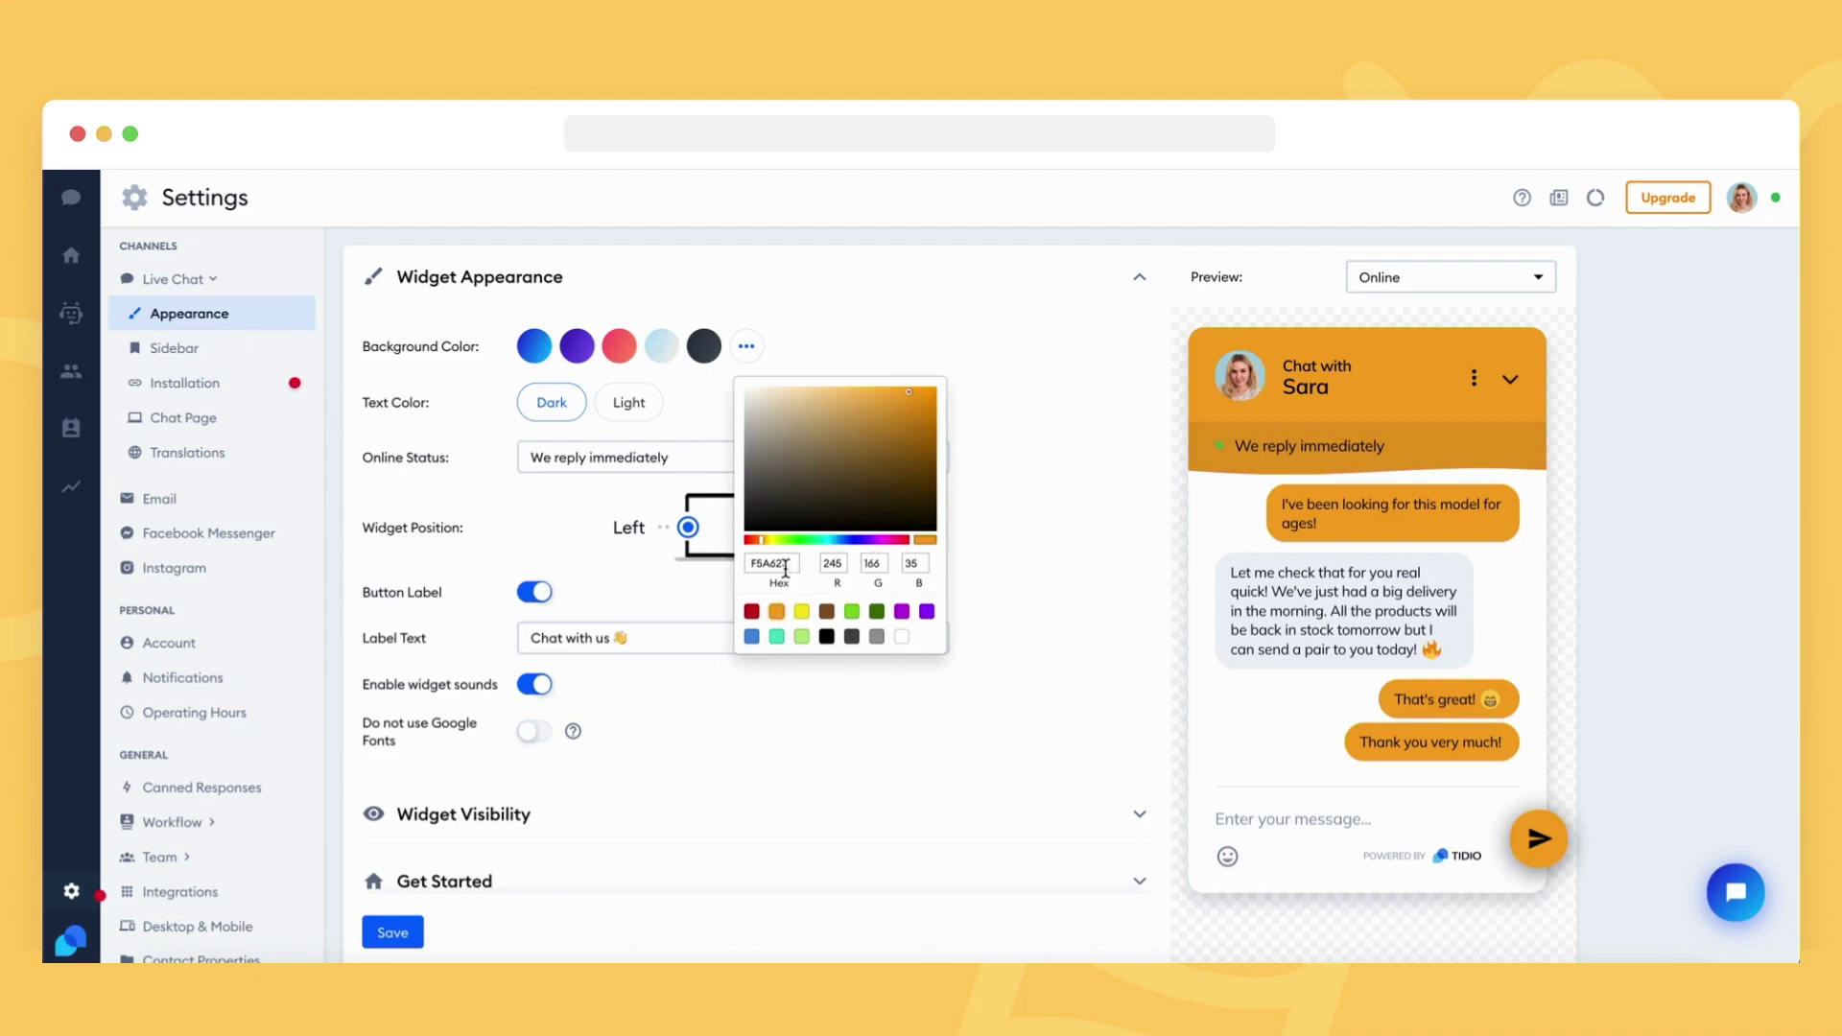
click(826, 636)
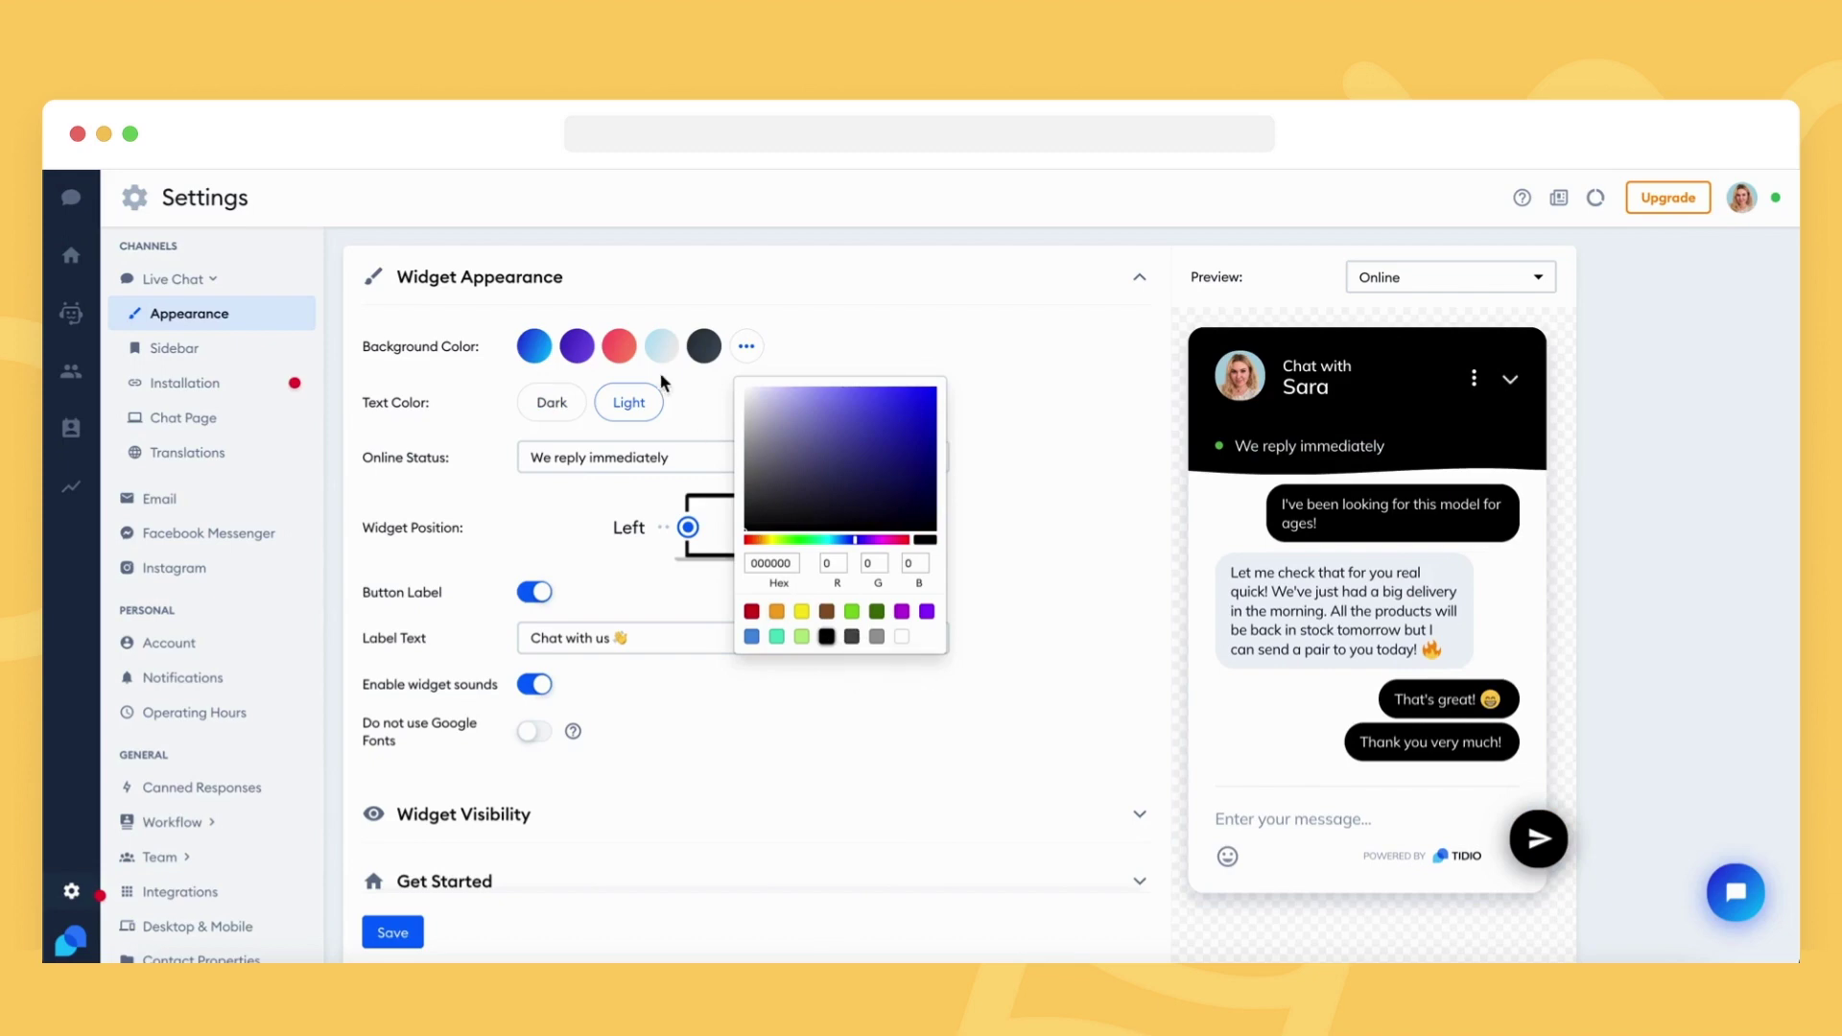
click(543, 355)
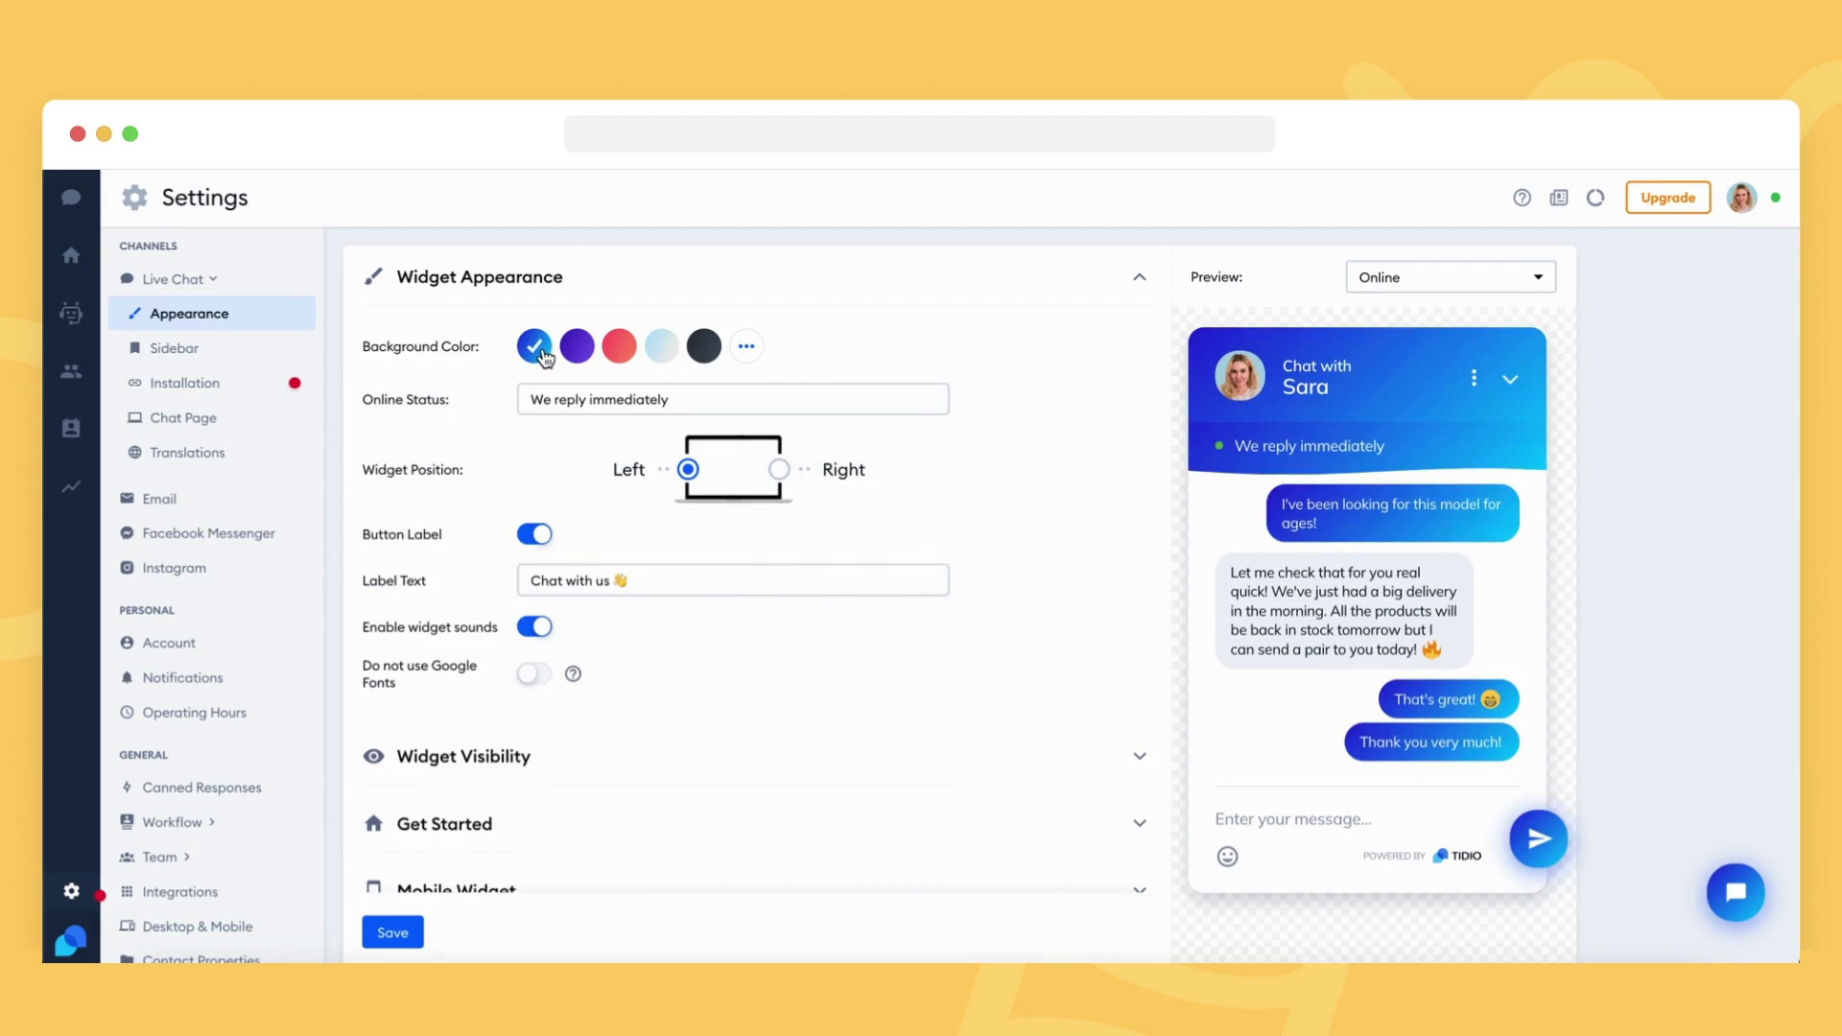
Step: Highlight the online status text in the form and the preview, and try the Right widget position before restoring Left
triple_click(565, 399)
drag(1418, 435, 1226, 445)
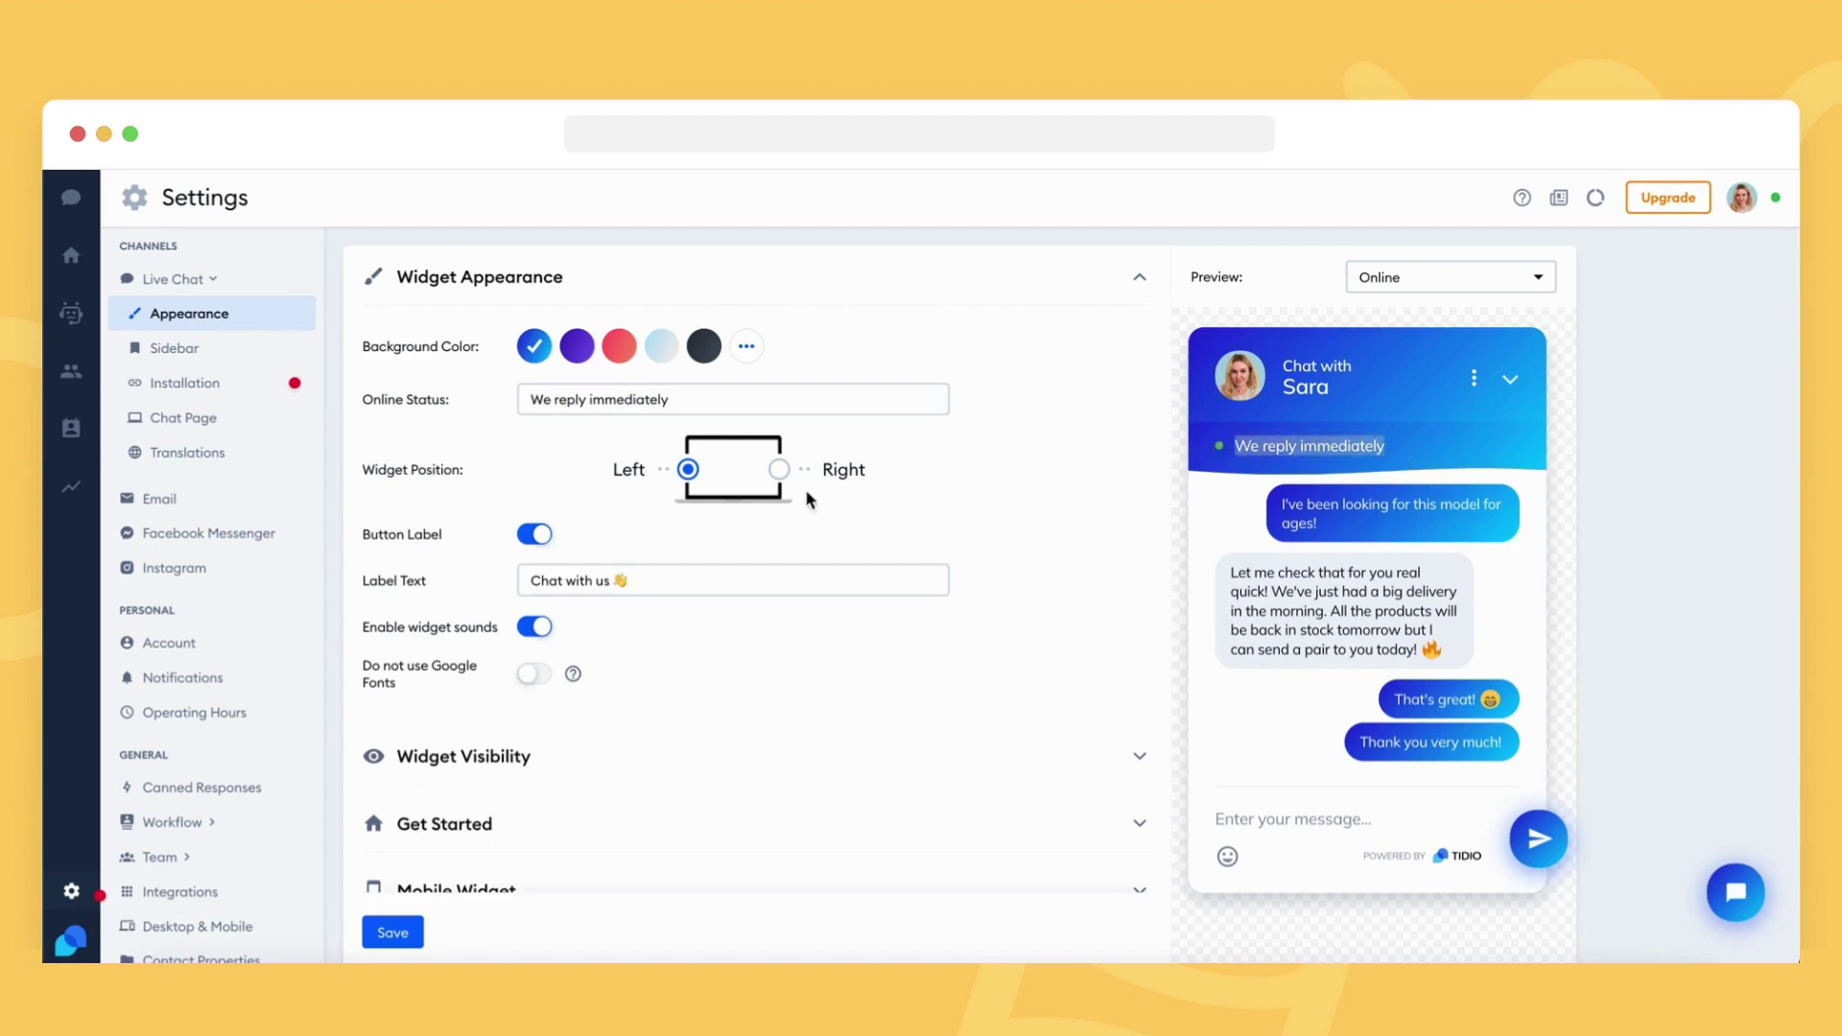
click(779, 469)
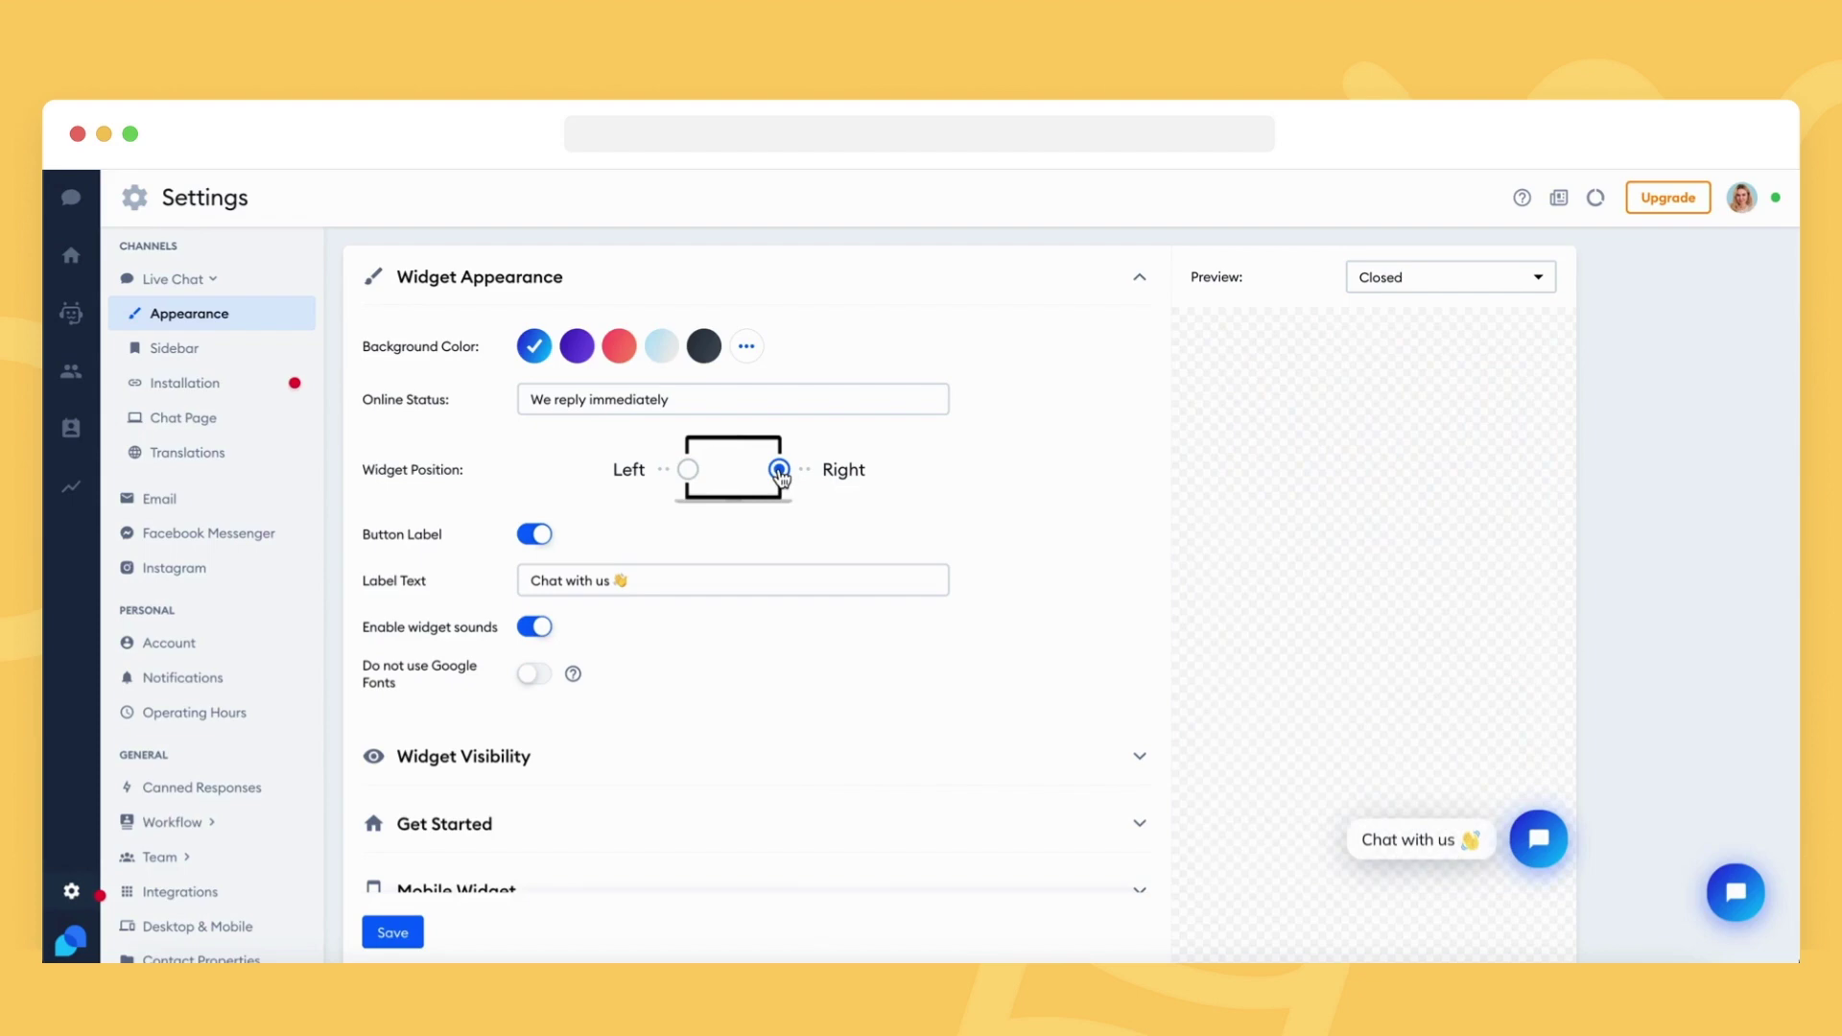
click(688, 470)
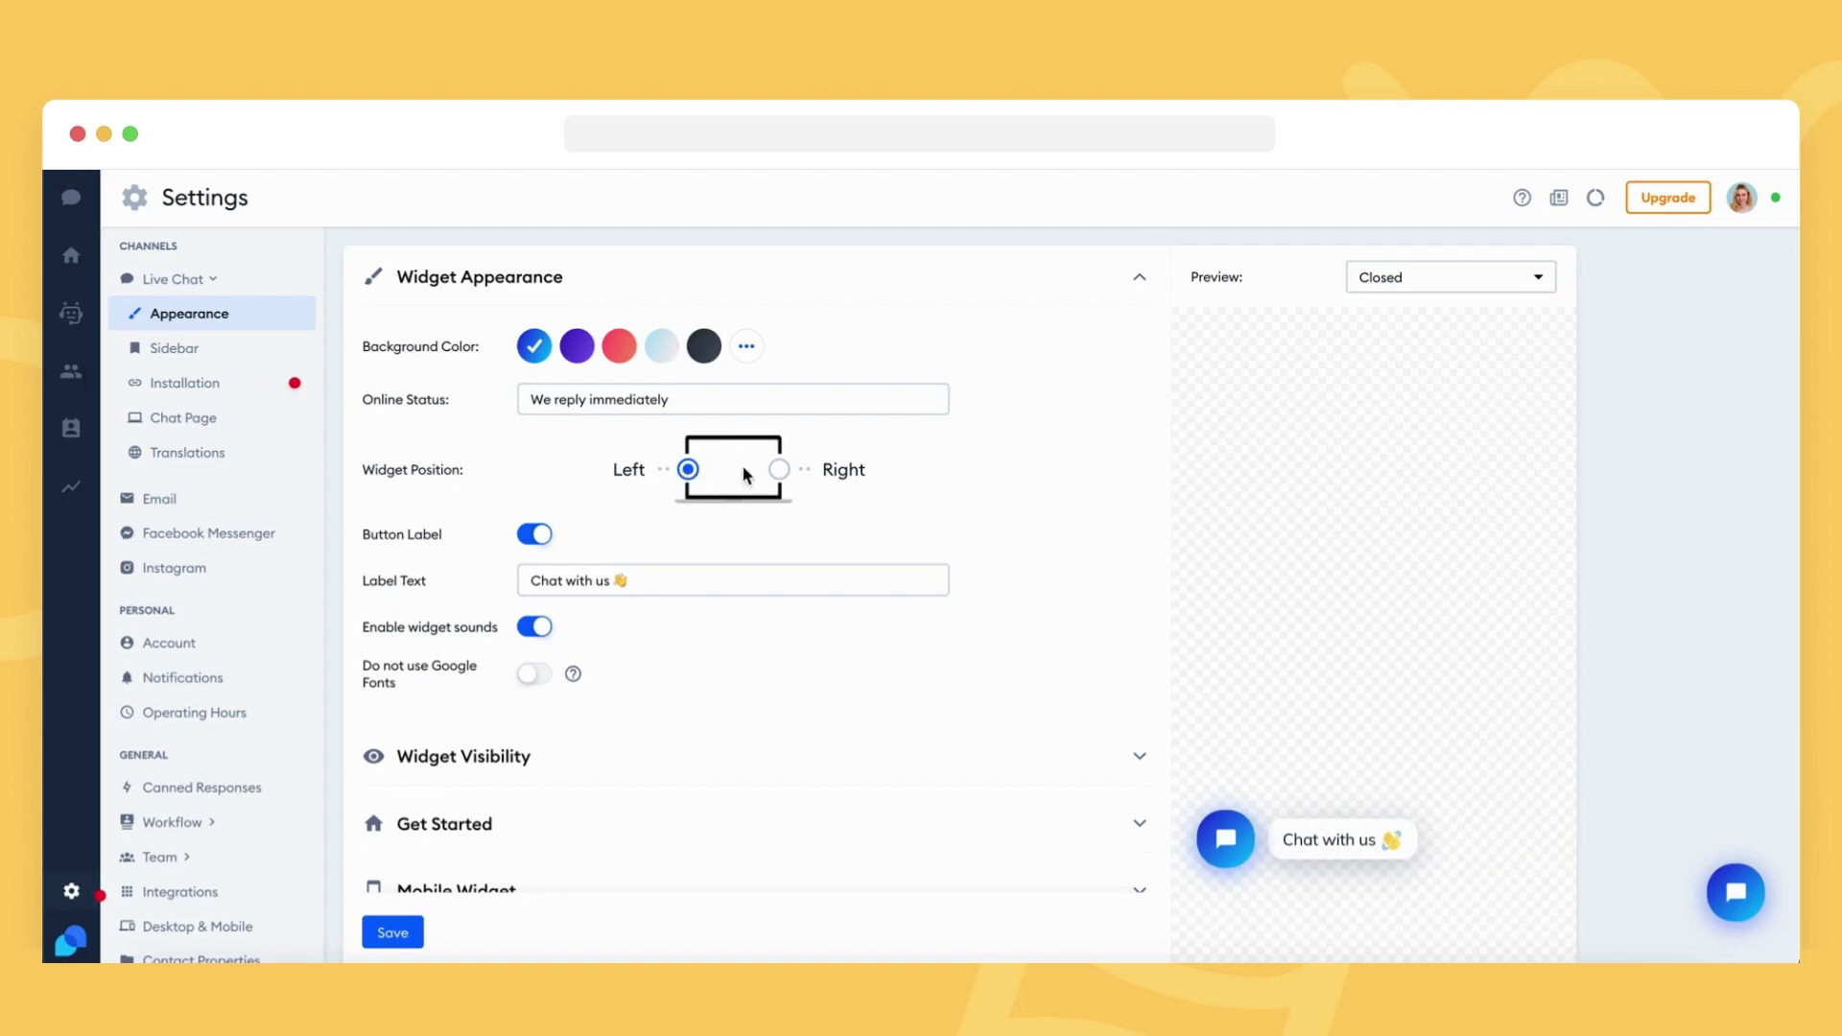
Step: Try the large button size in the Mobile Widget settings and set it back to medium
click(722, 277)
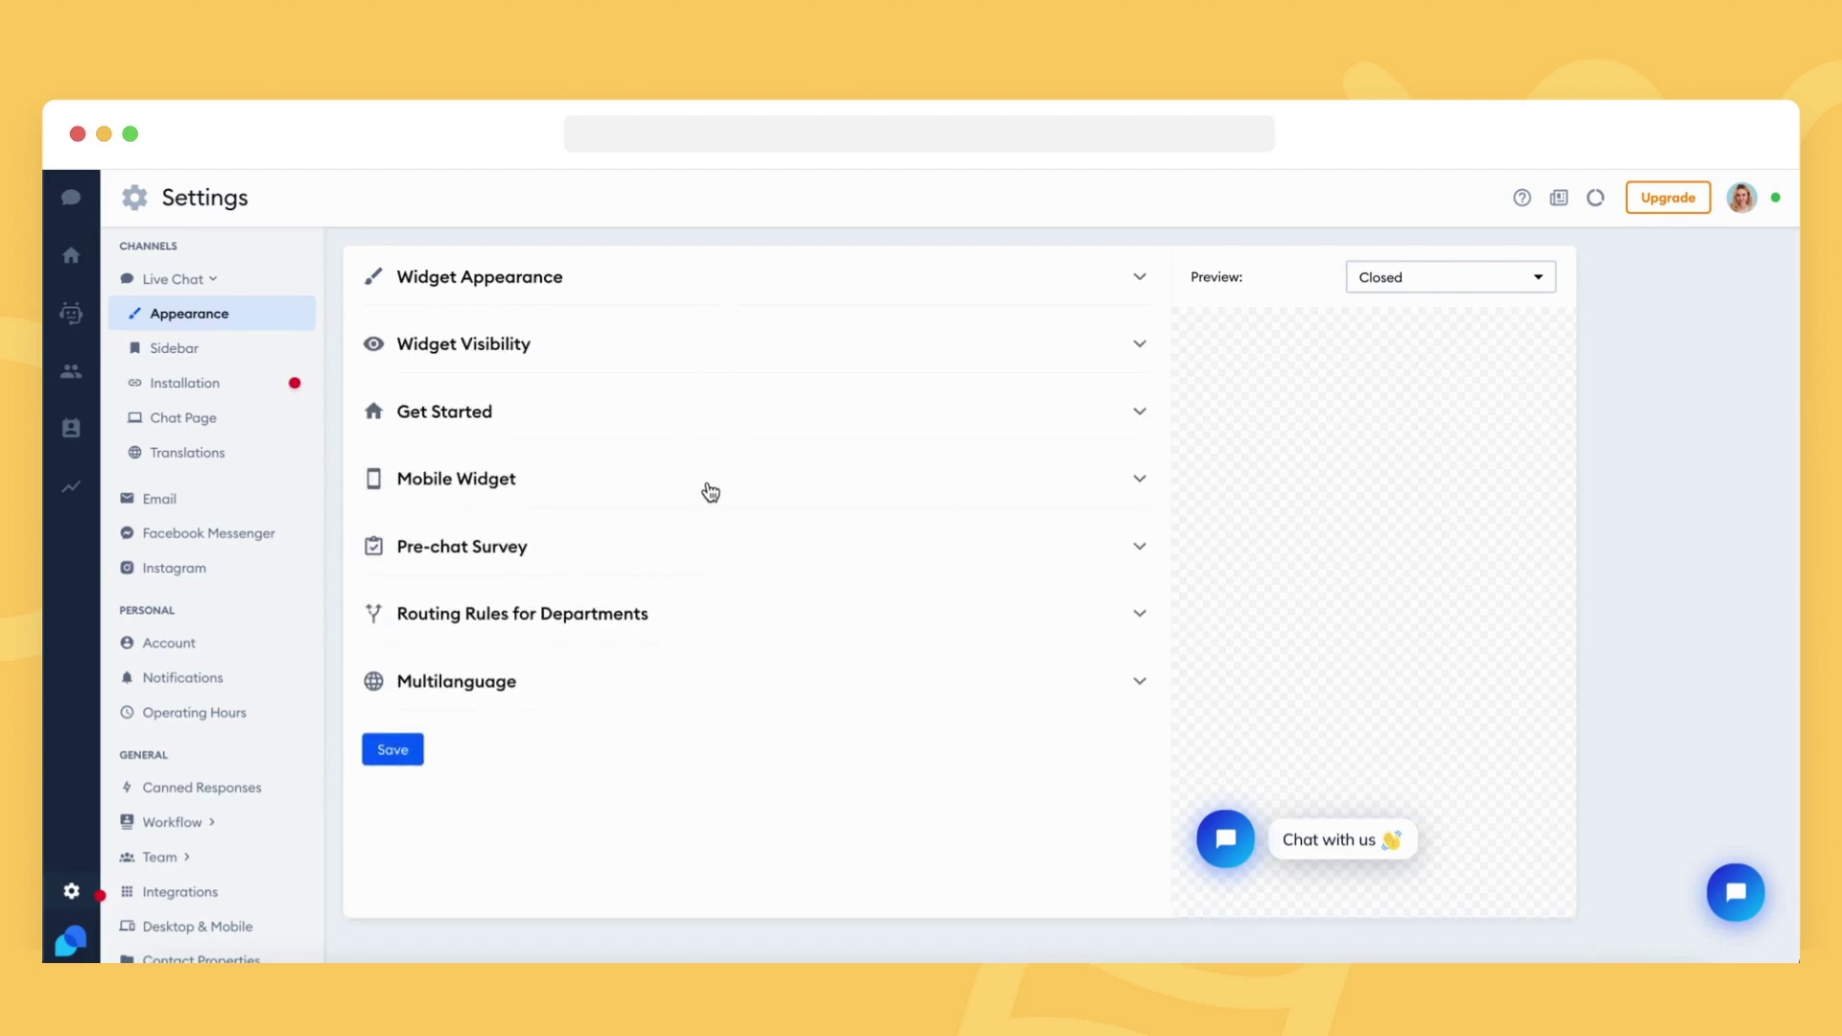
click(711, 490)
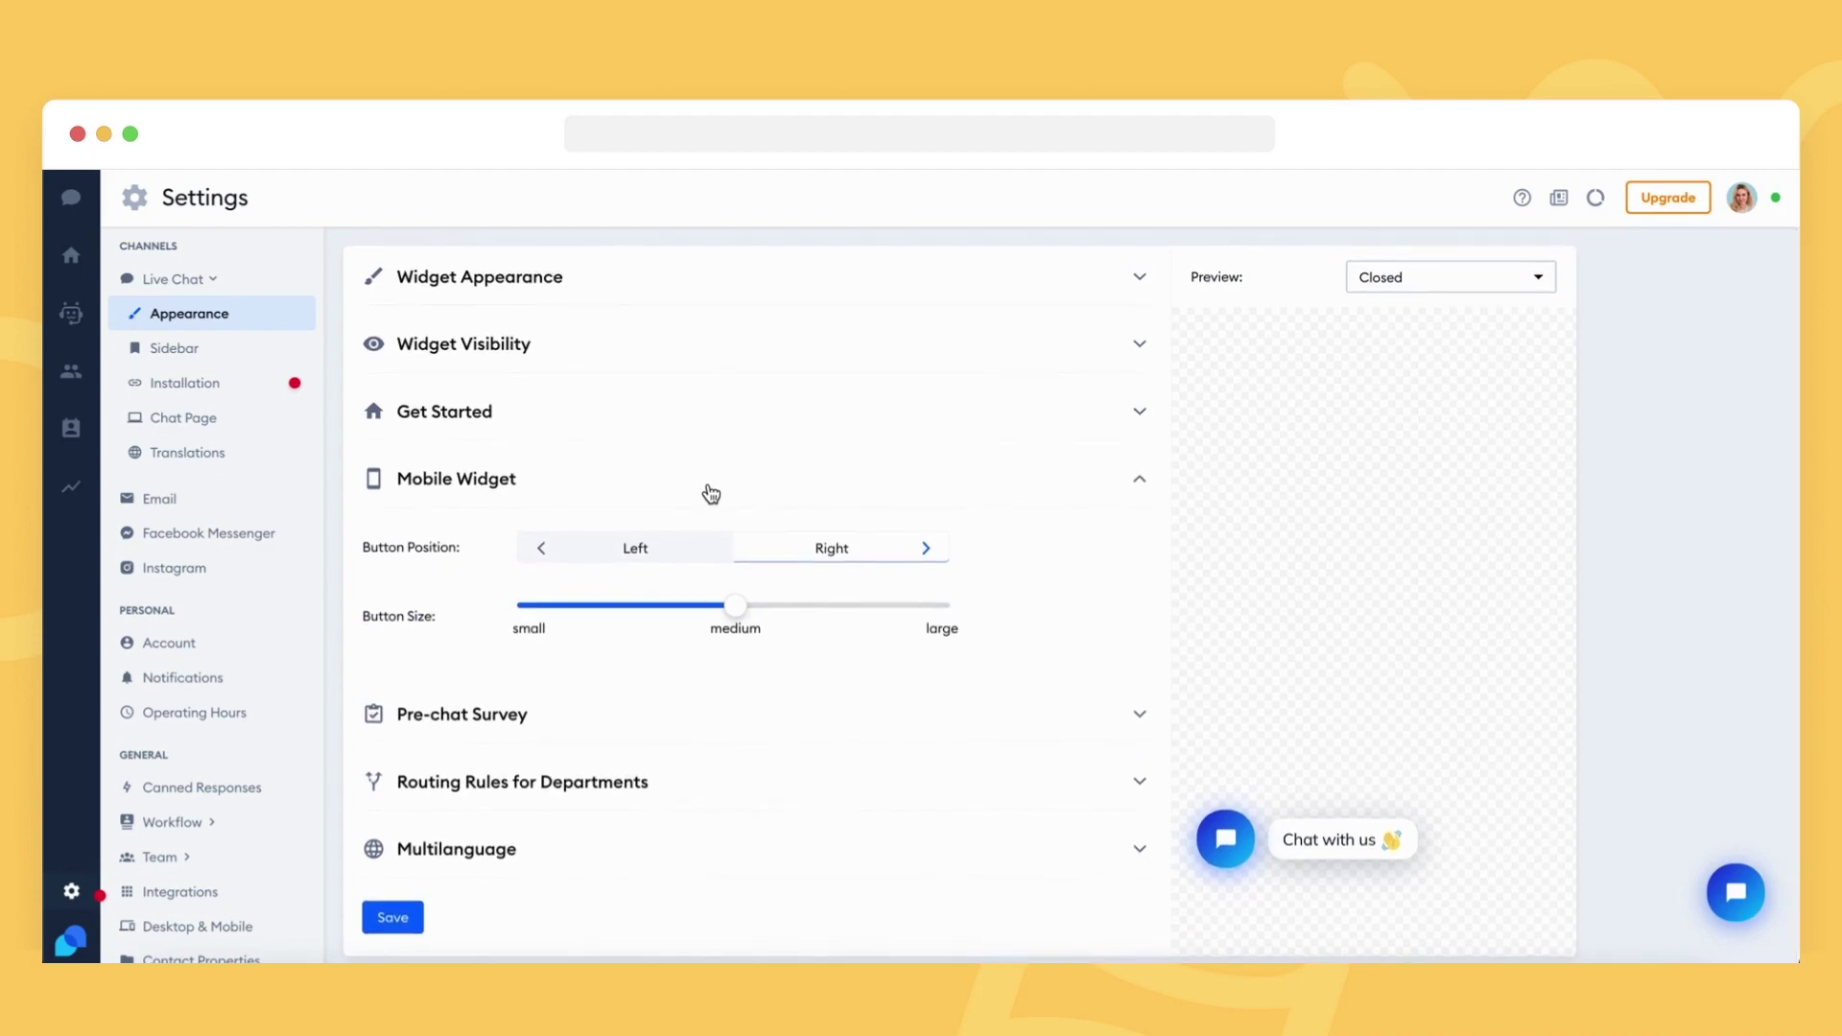
click(923, 615)
click(737, 612)
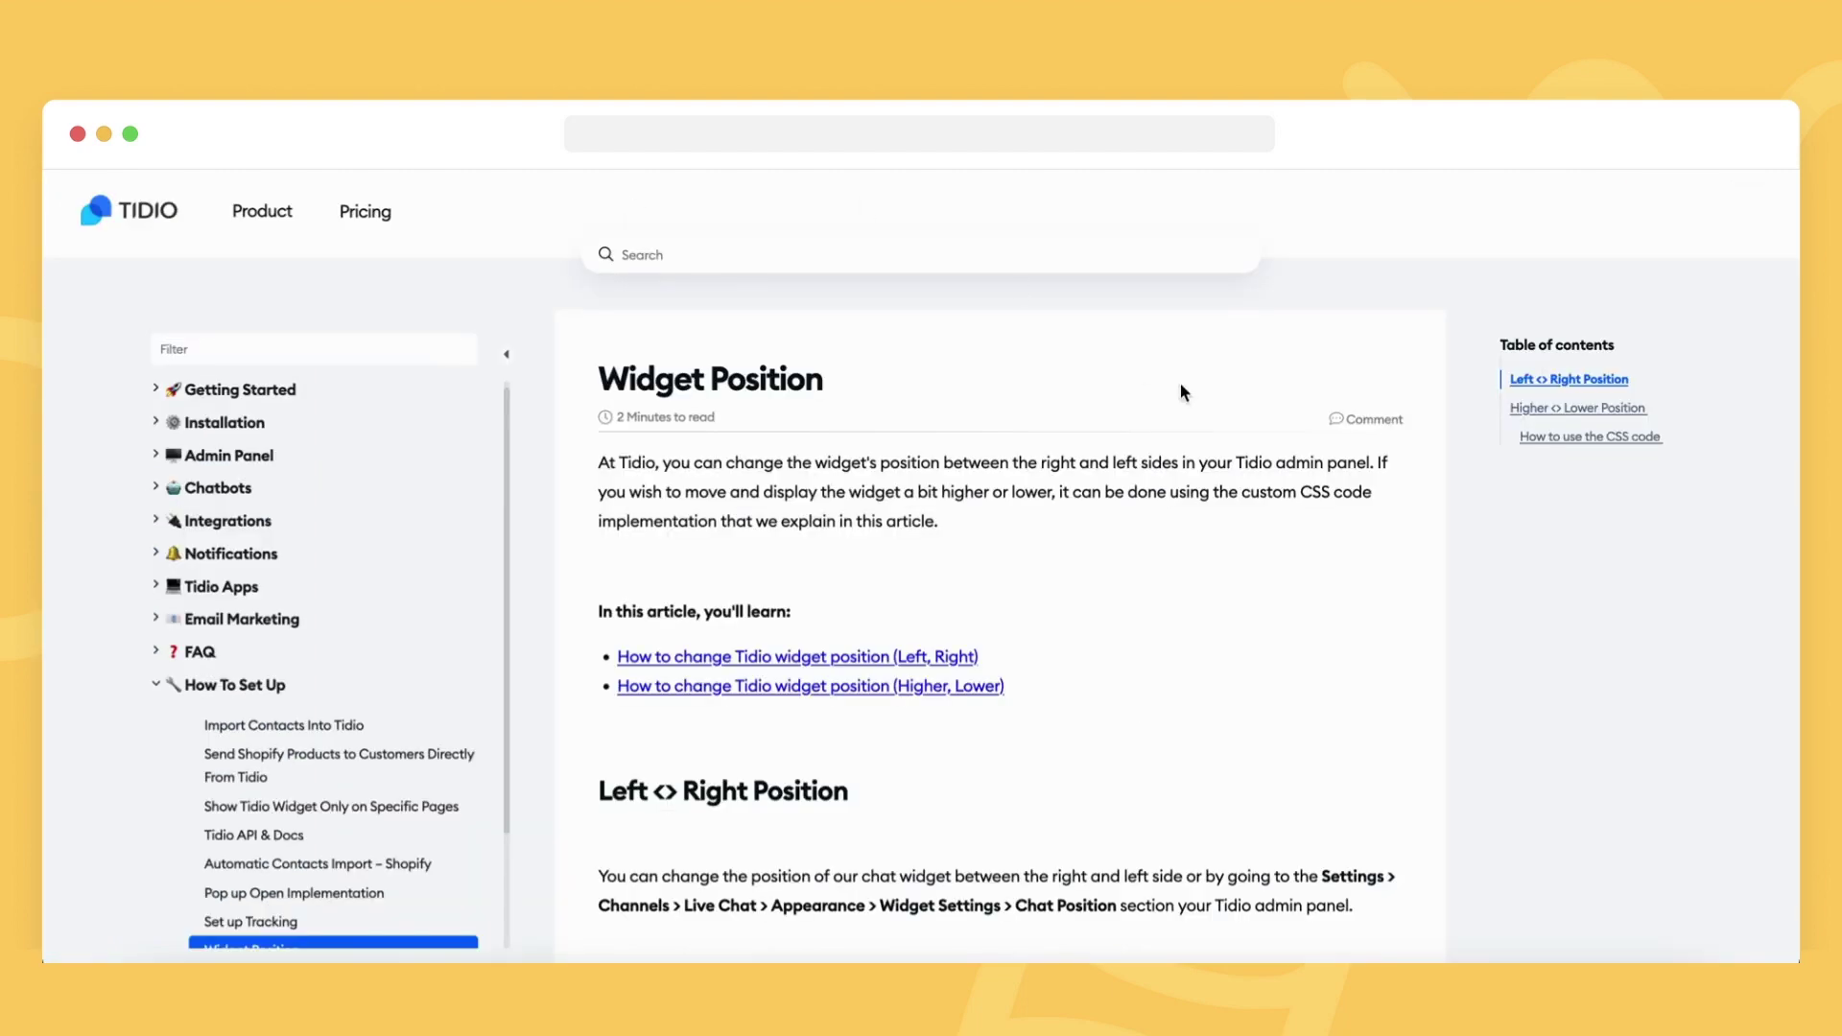
Step: Read the Widget Position help article, including how to use the CSS code to move the widget higher or lower
scroll(1181, 385, down, 12)
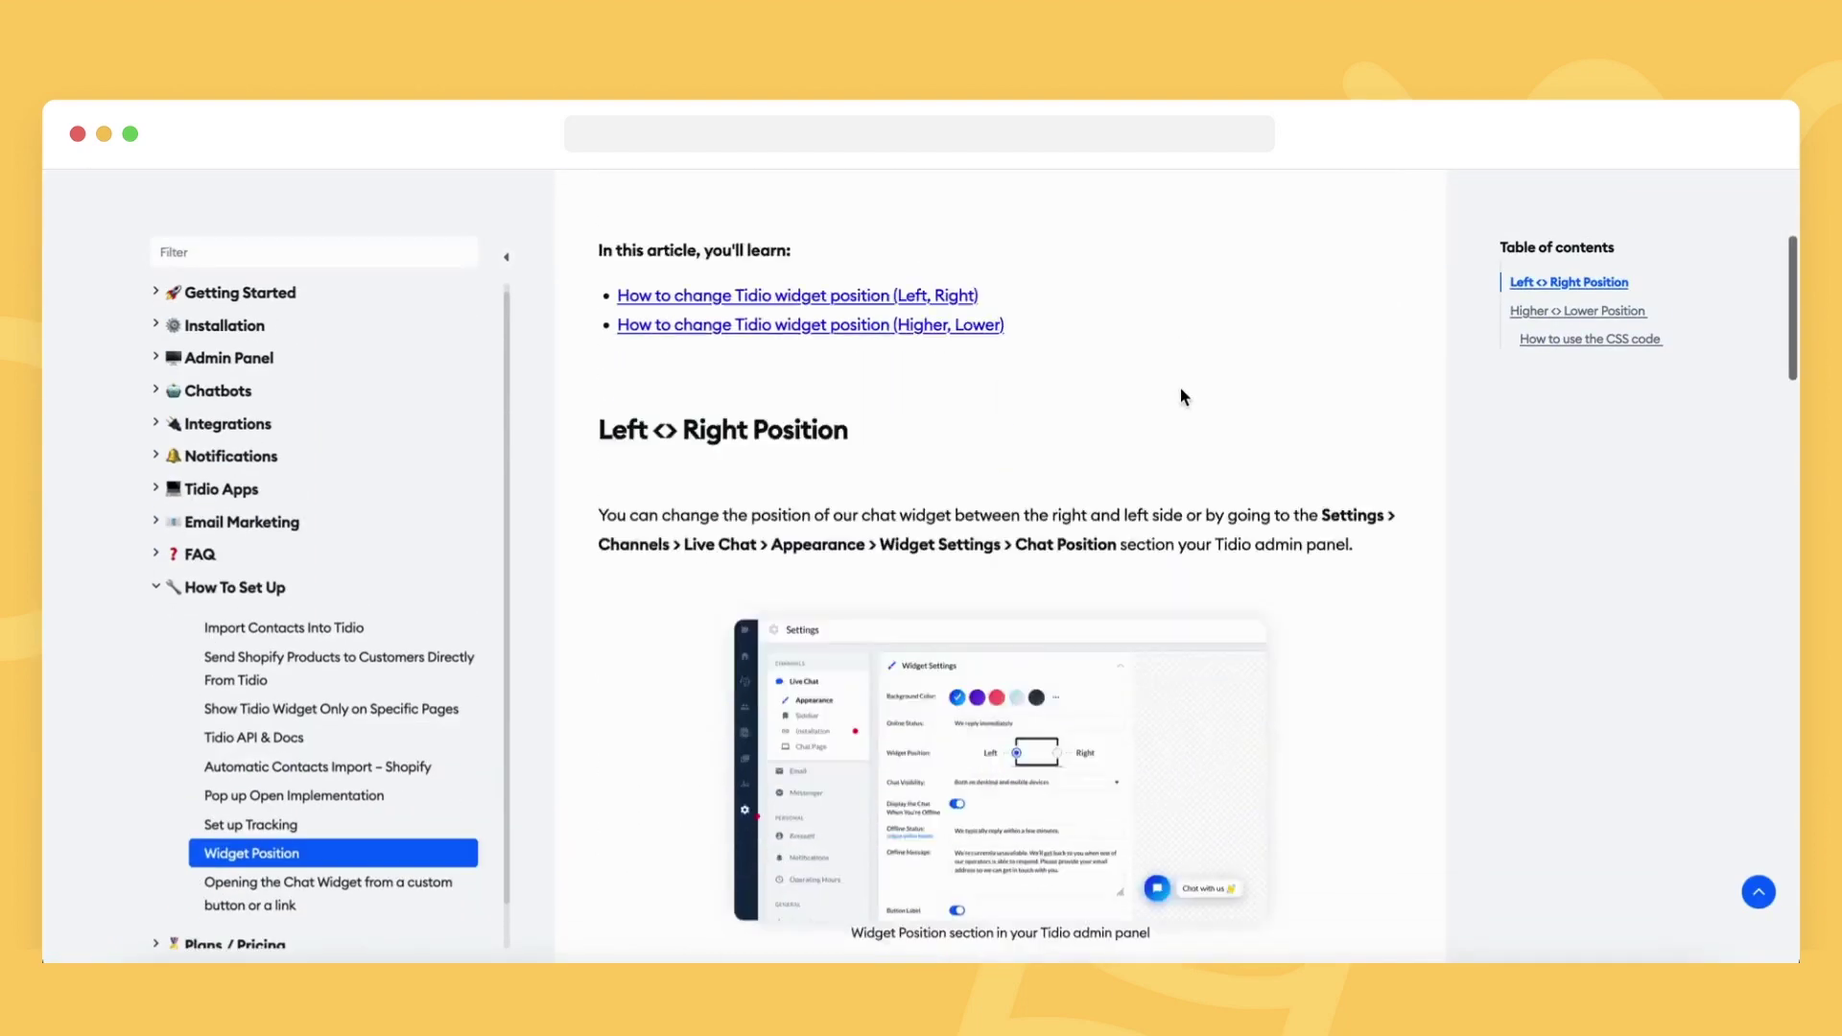
scroll(1181, 389, down, 7)
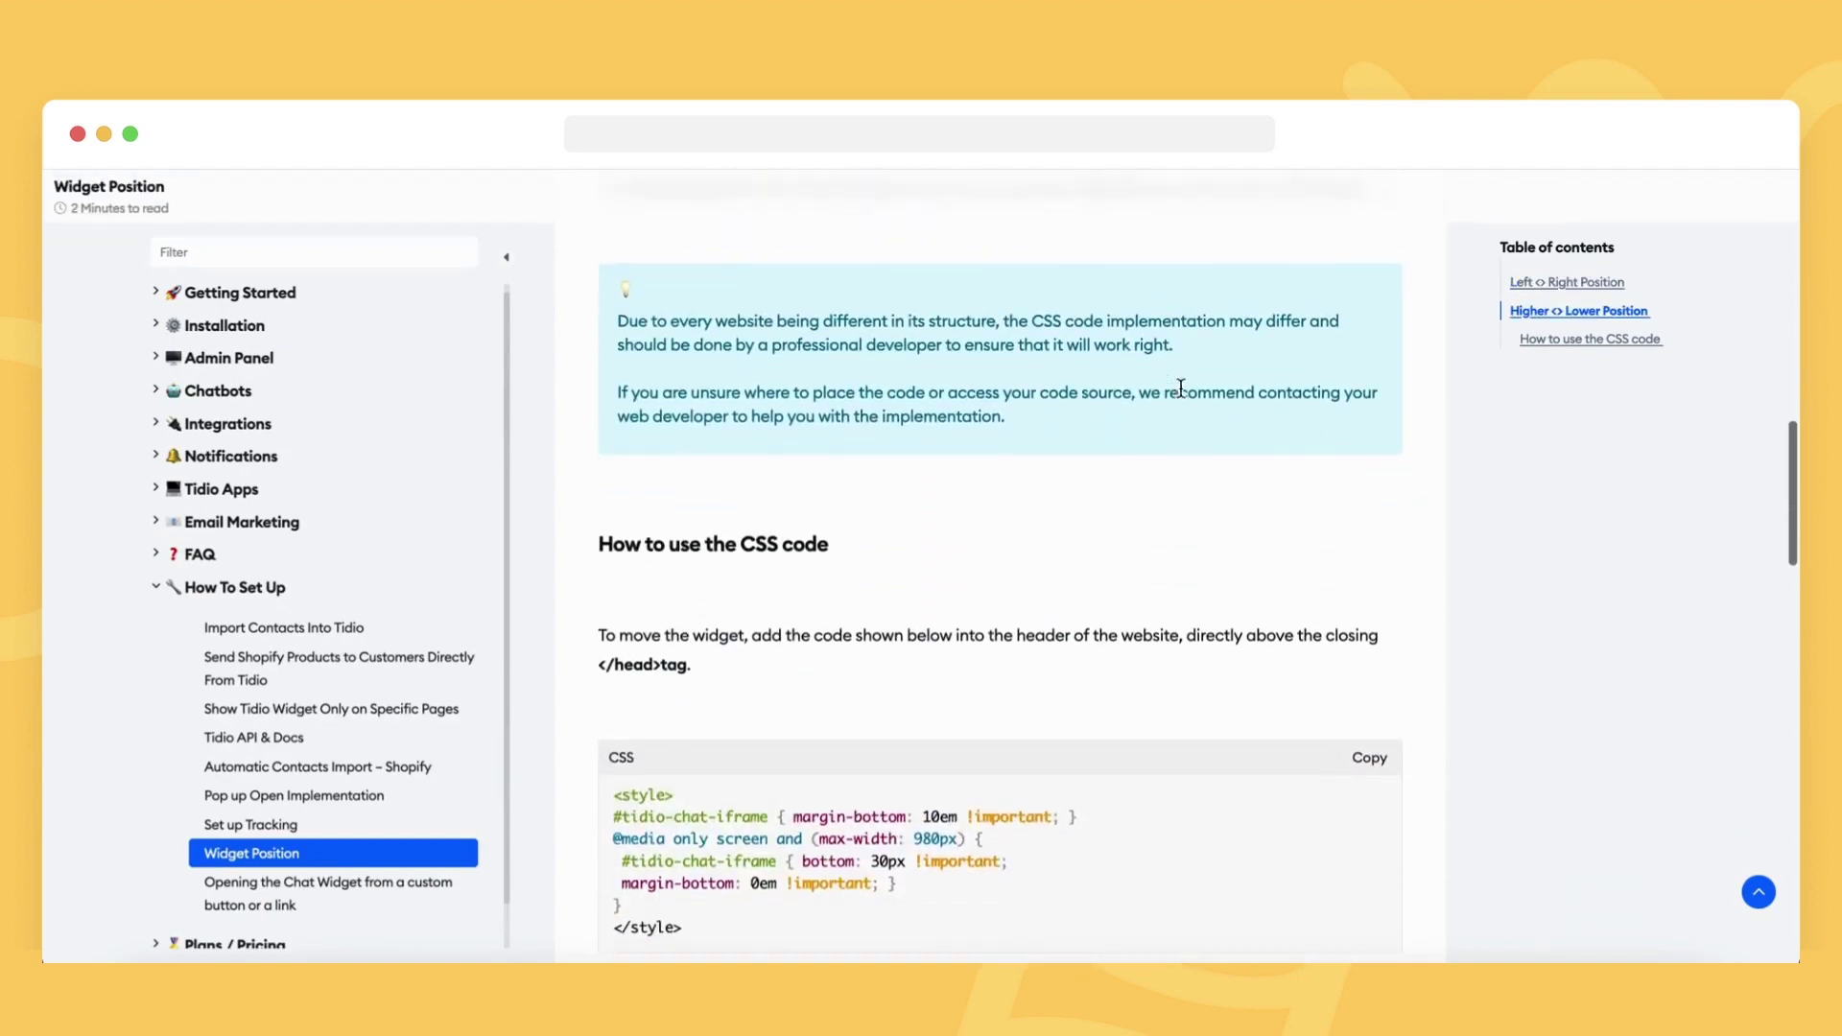
scroll(1183, 395, down, 7)
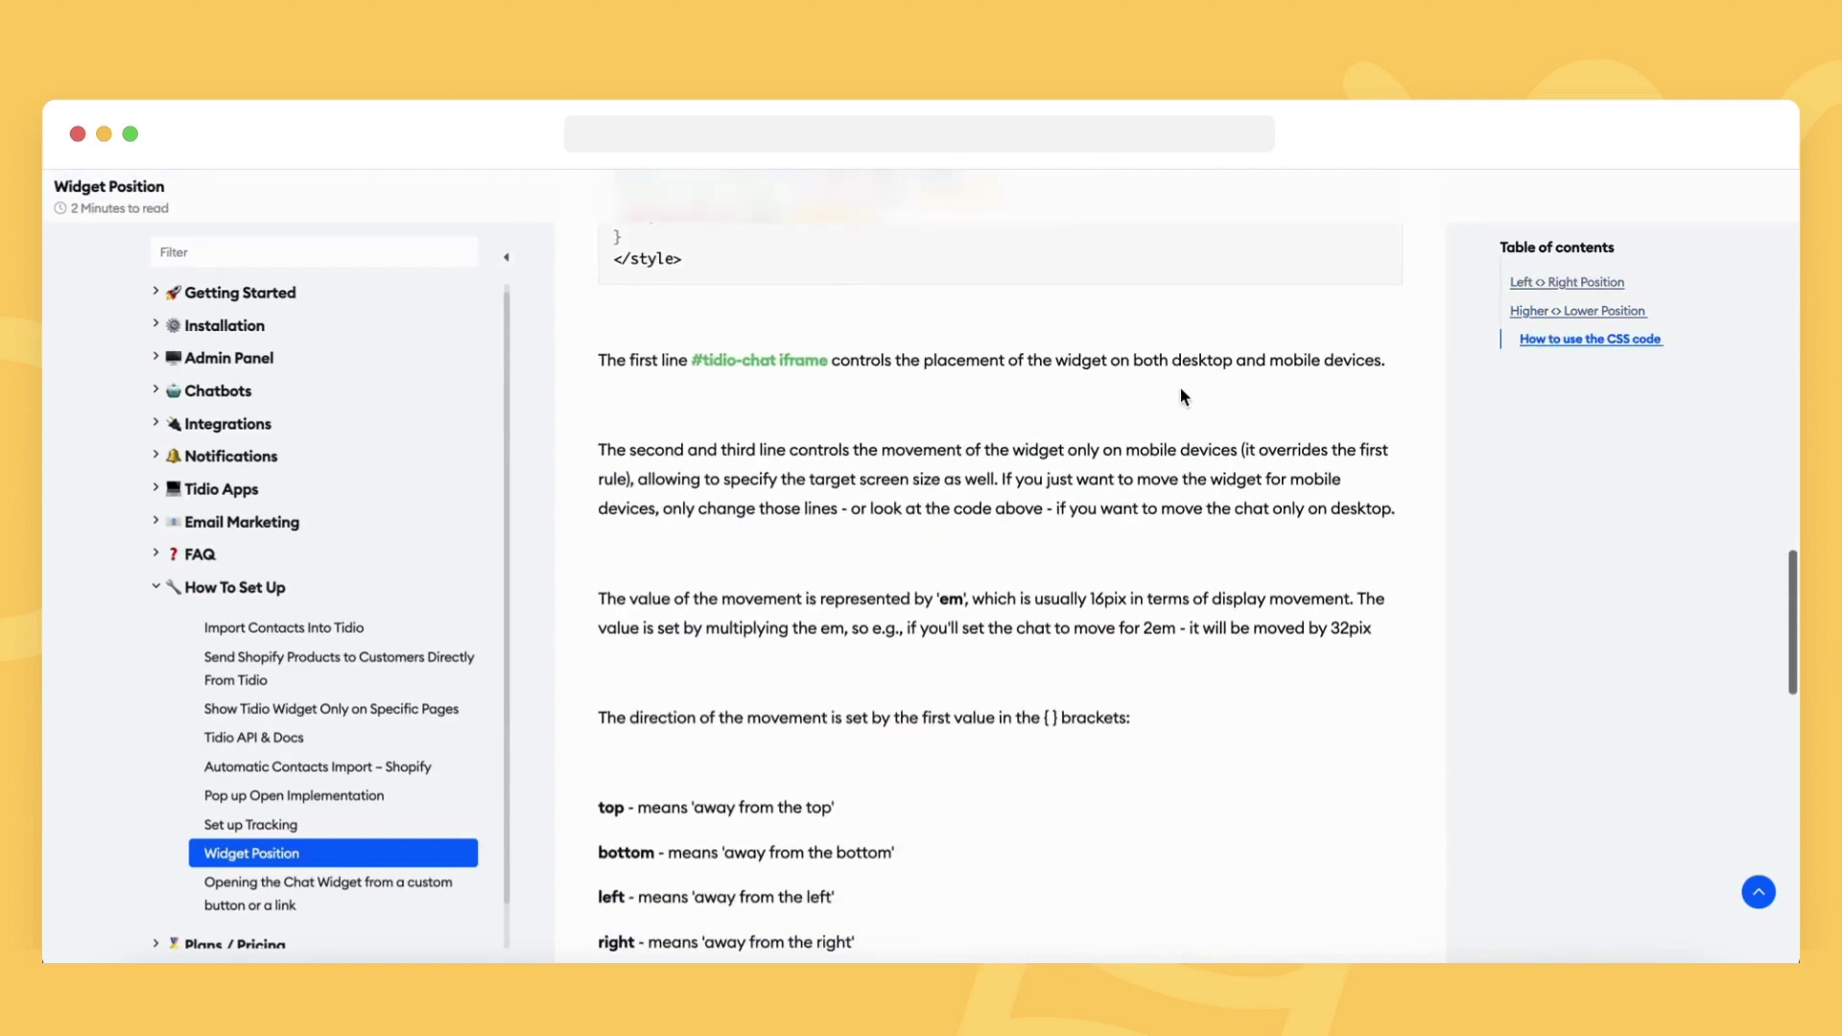
scroll(1181, 395, down, 1)
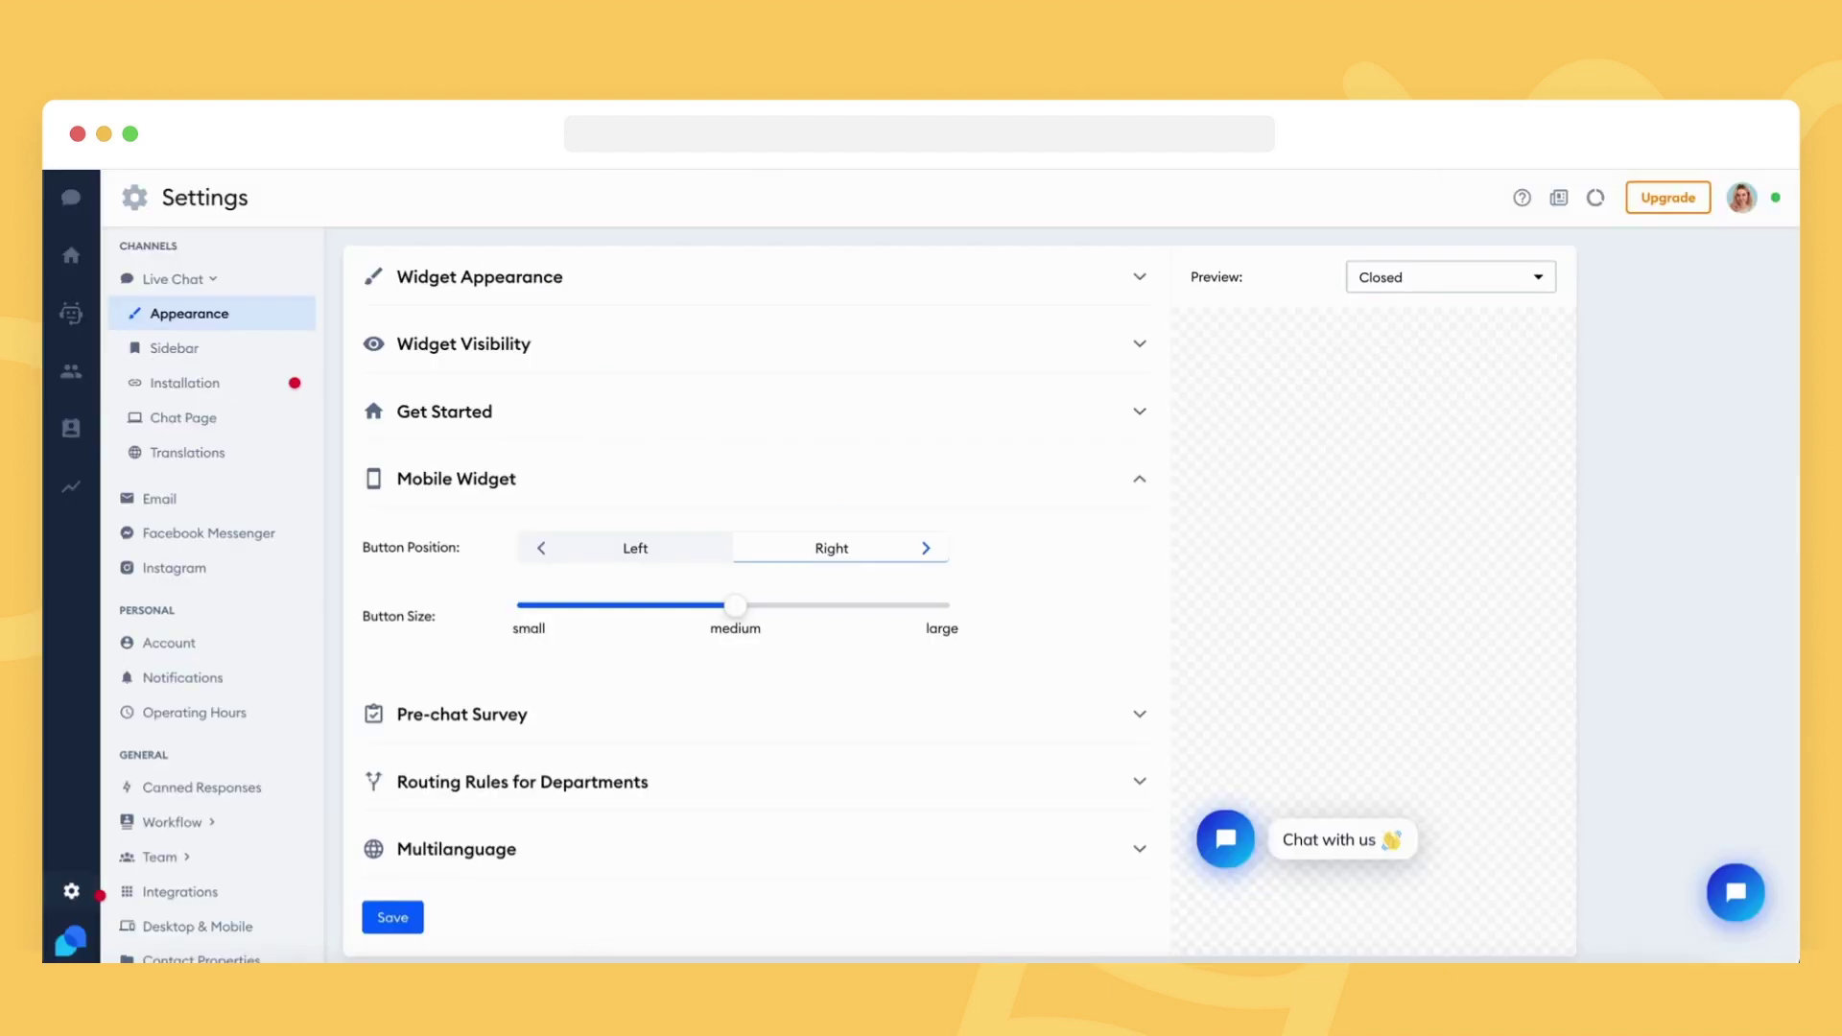
Step: Return to the Widget Appearance settings and turn the button label off and on again
click(534, 500)
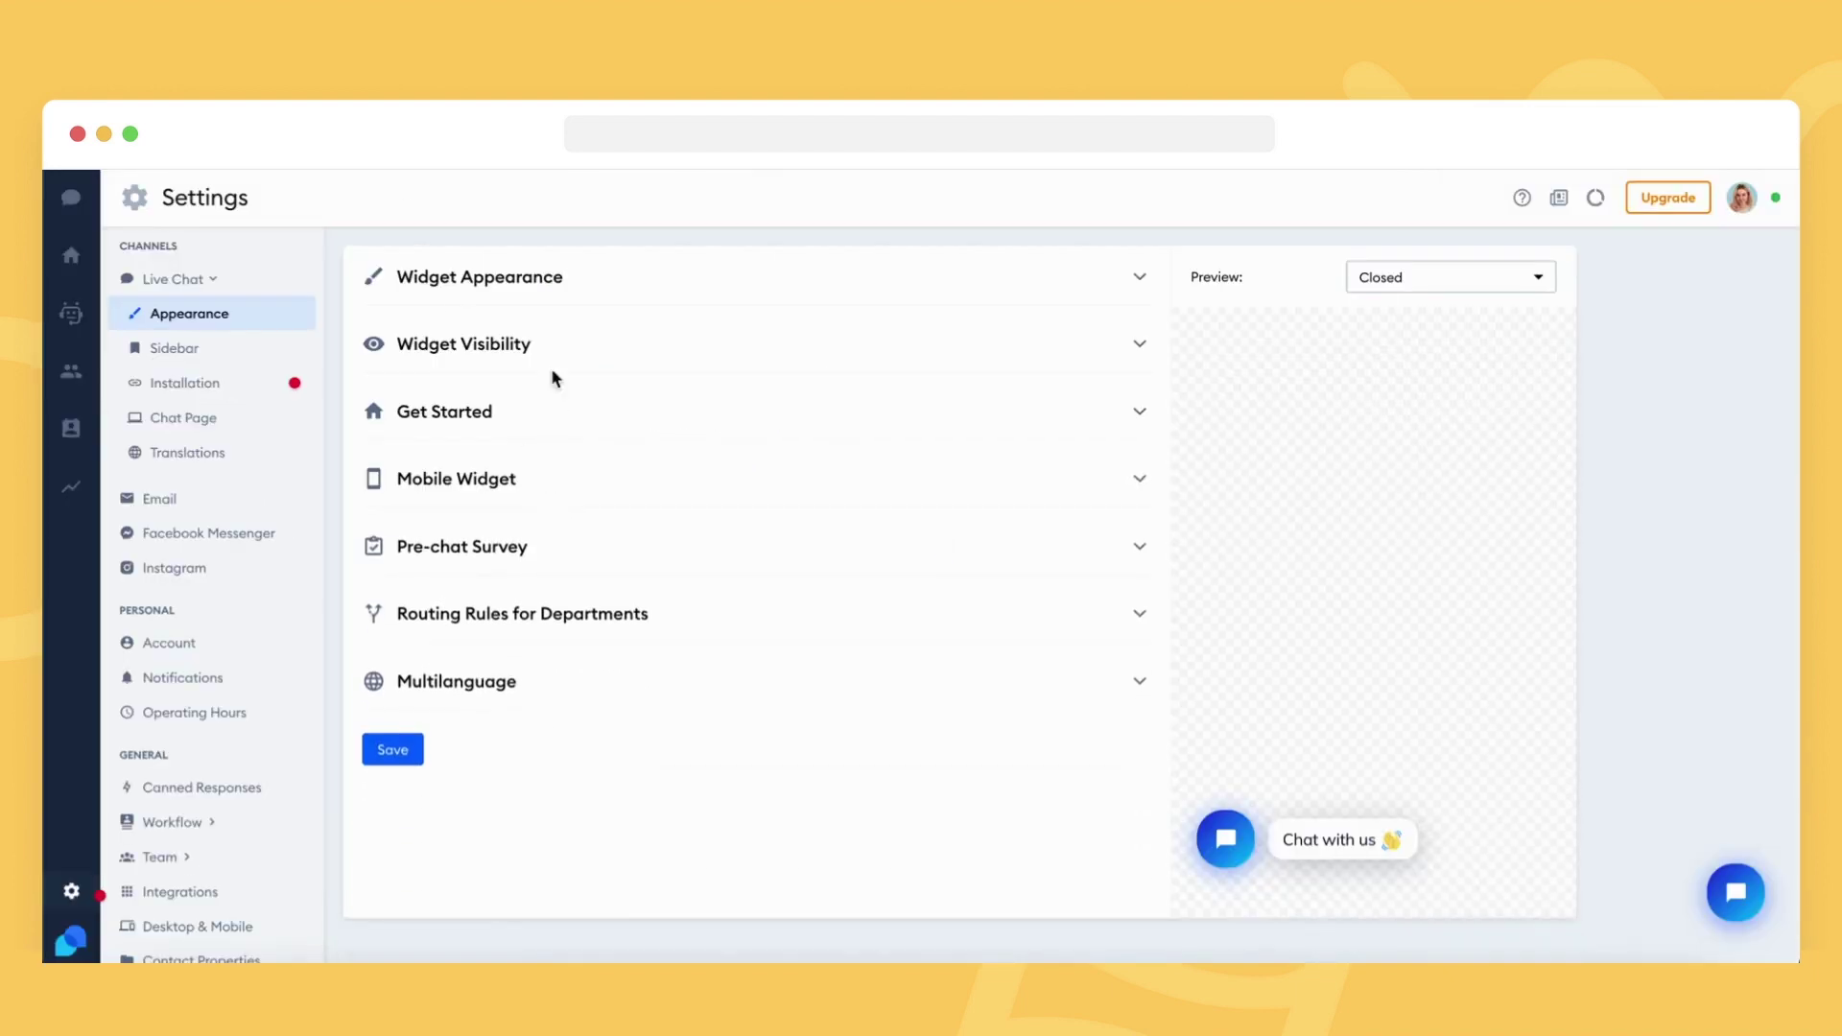
click(536, 286)
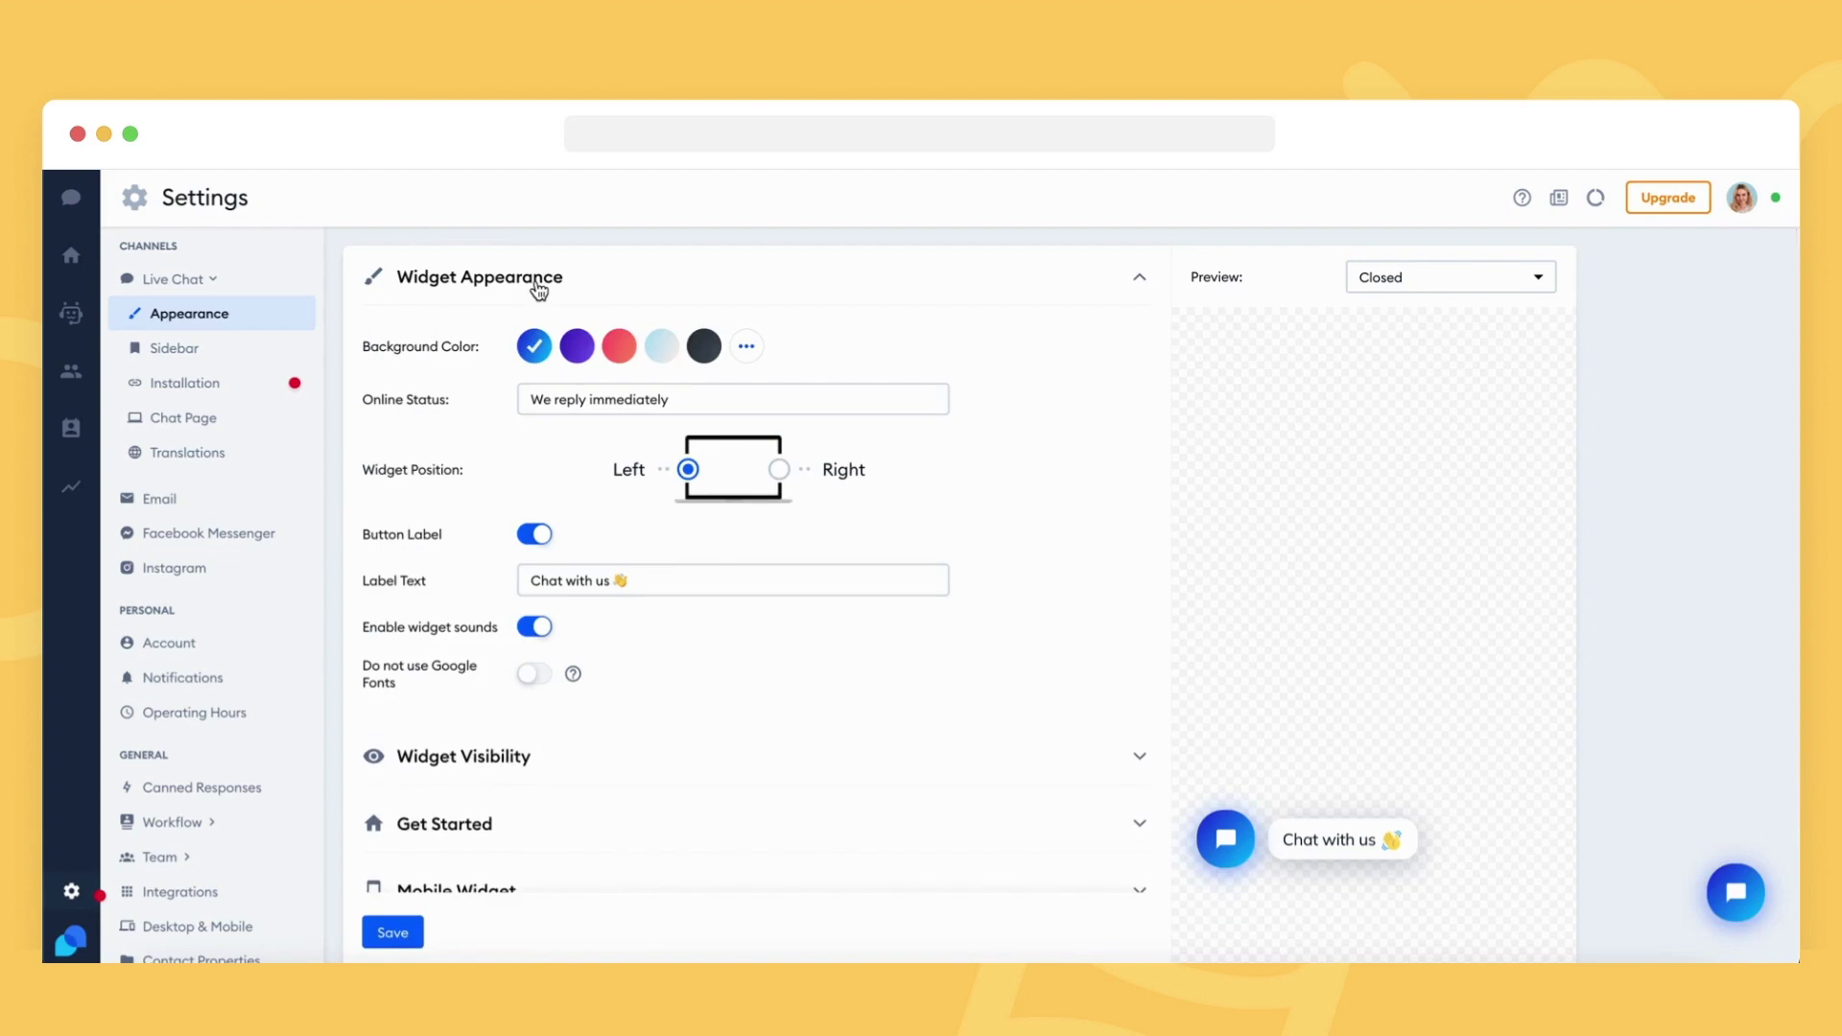
scroll(535, 412, down, 2)
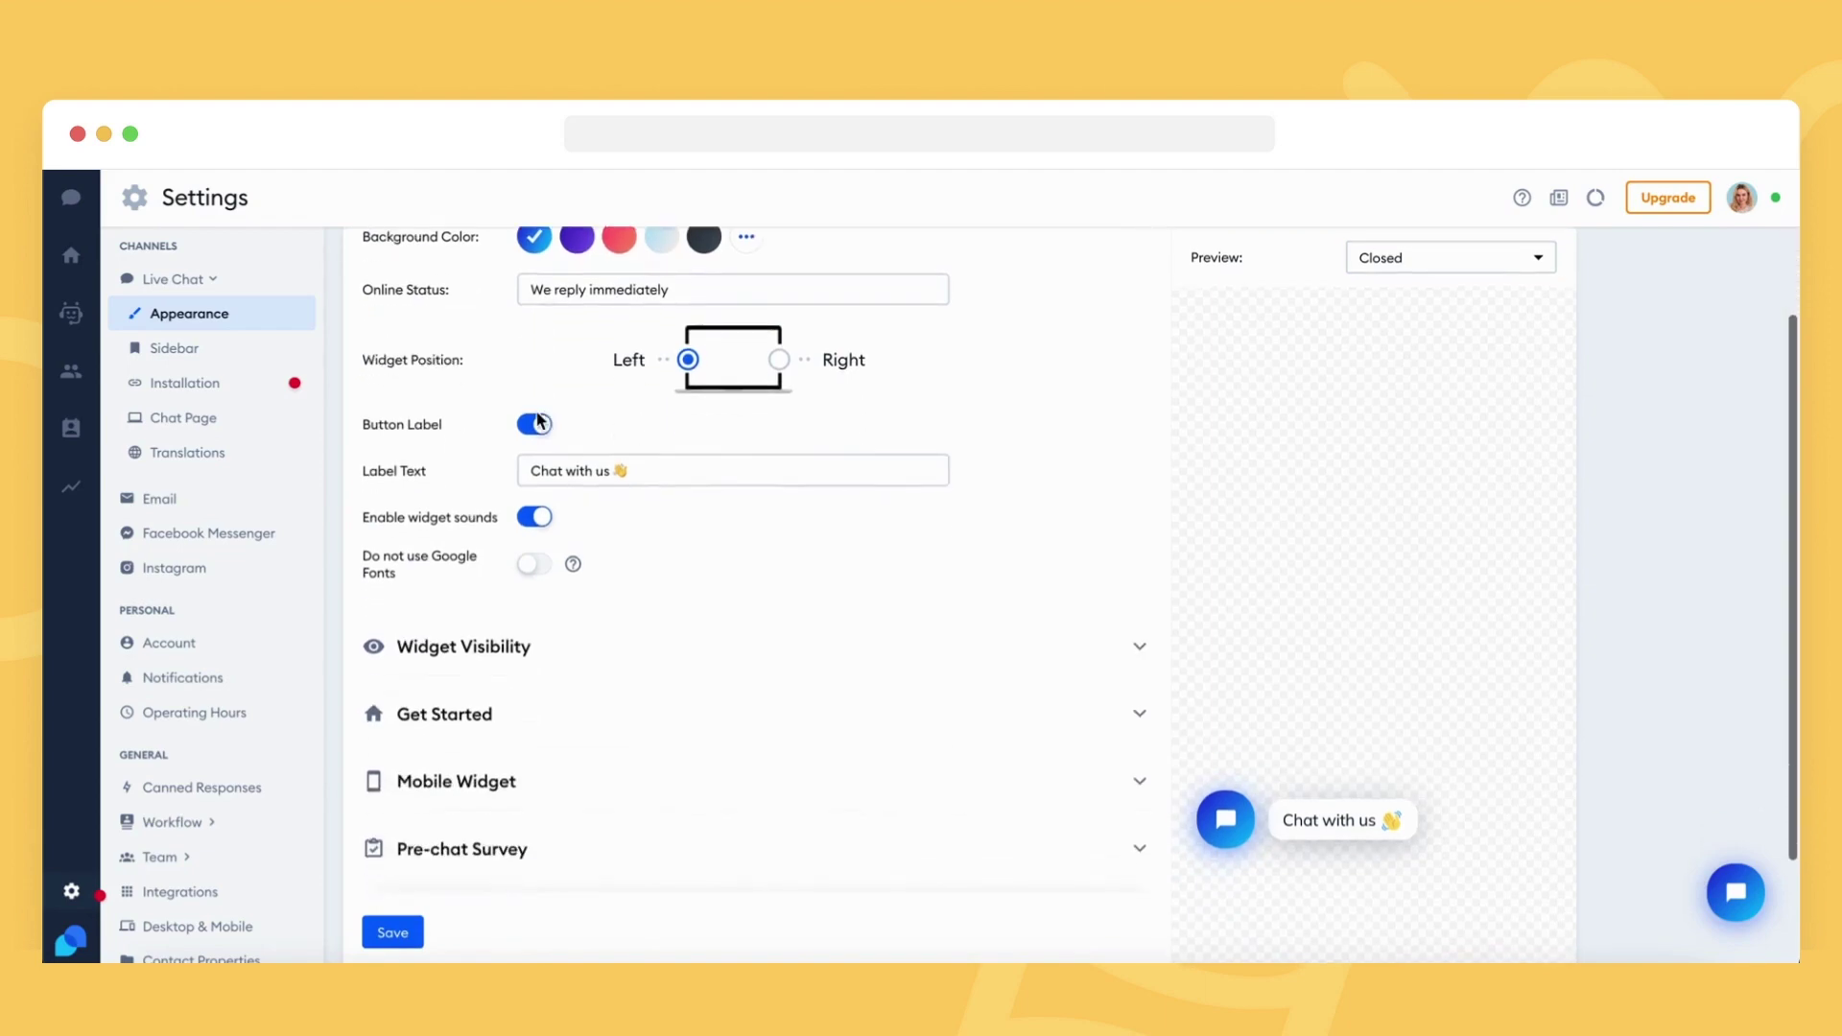
scroll(539, 420, up, 1)
click(538, 489)
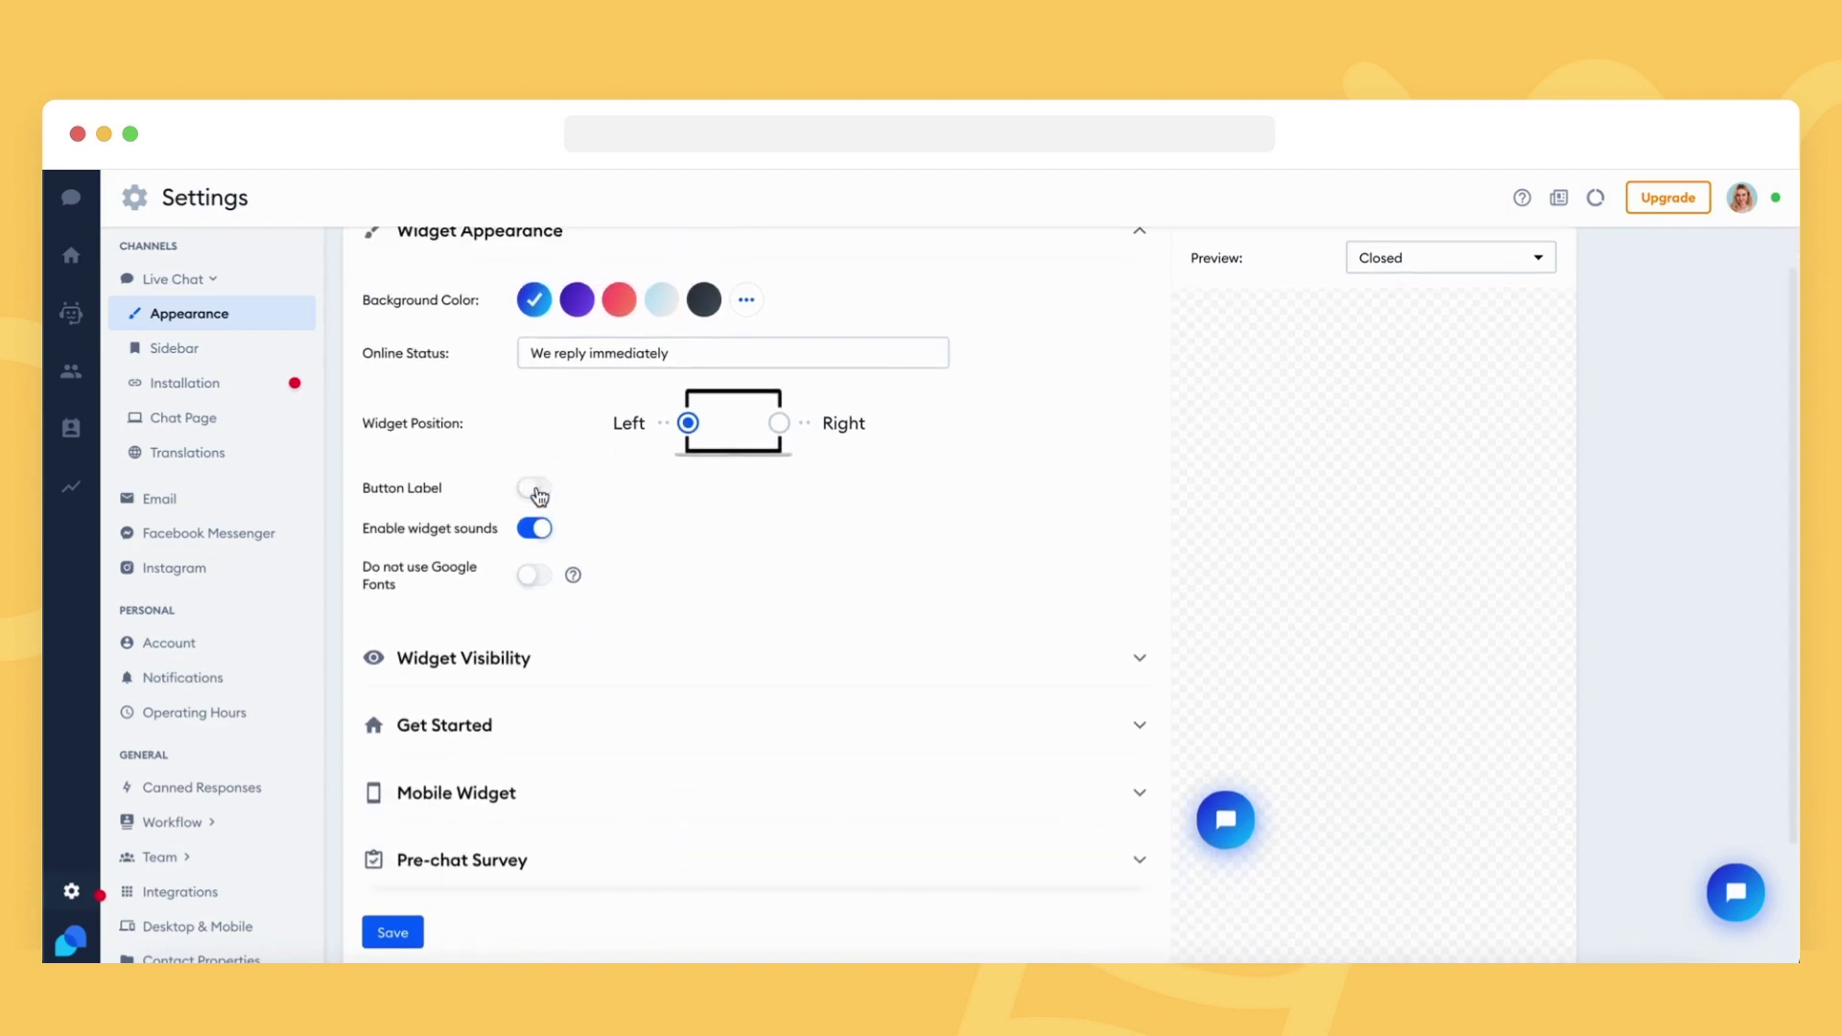
click(538, 490)
Step: Examine the button's label text against its preview, and look over the remaining appearance sections
triple_click(611, 535)
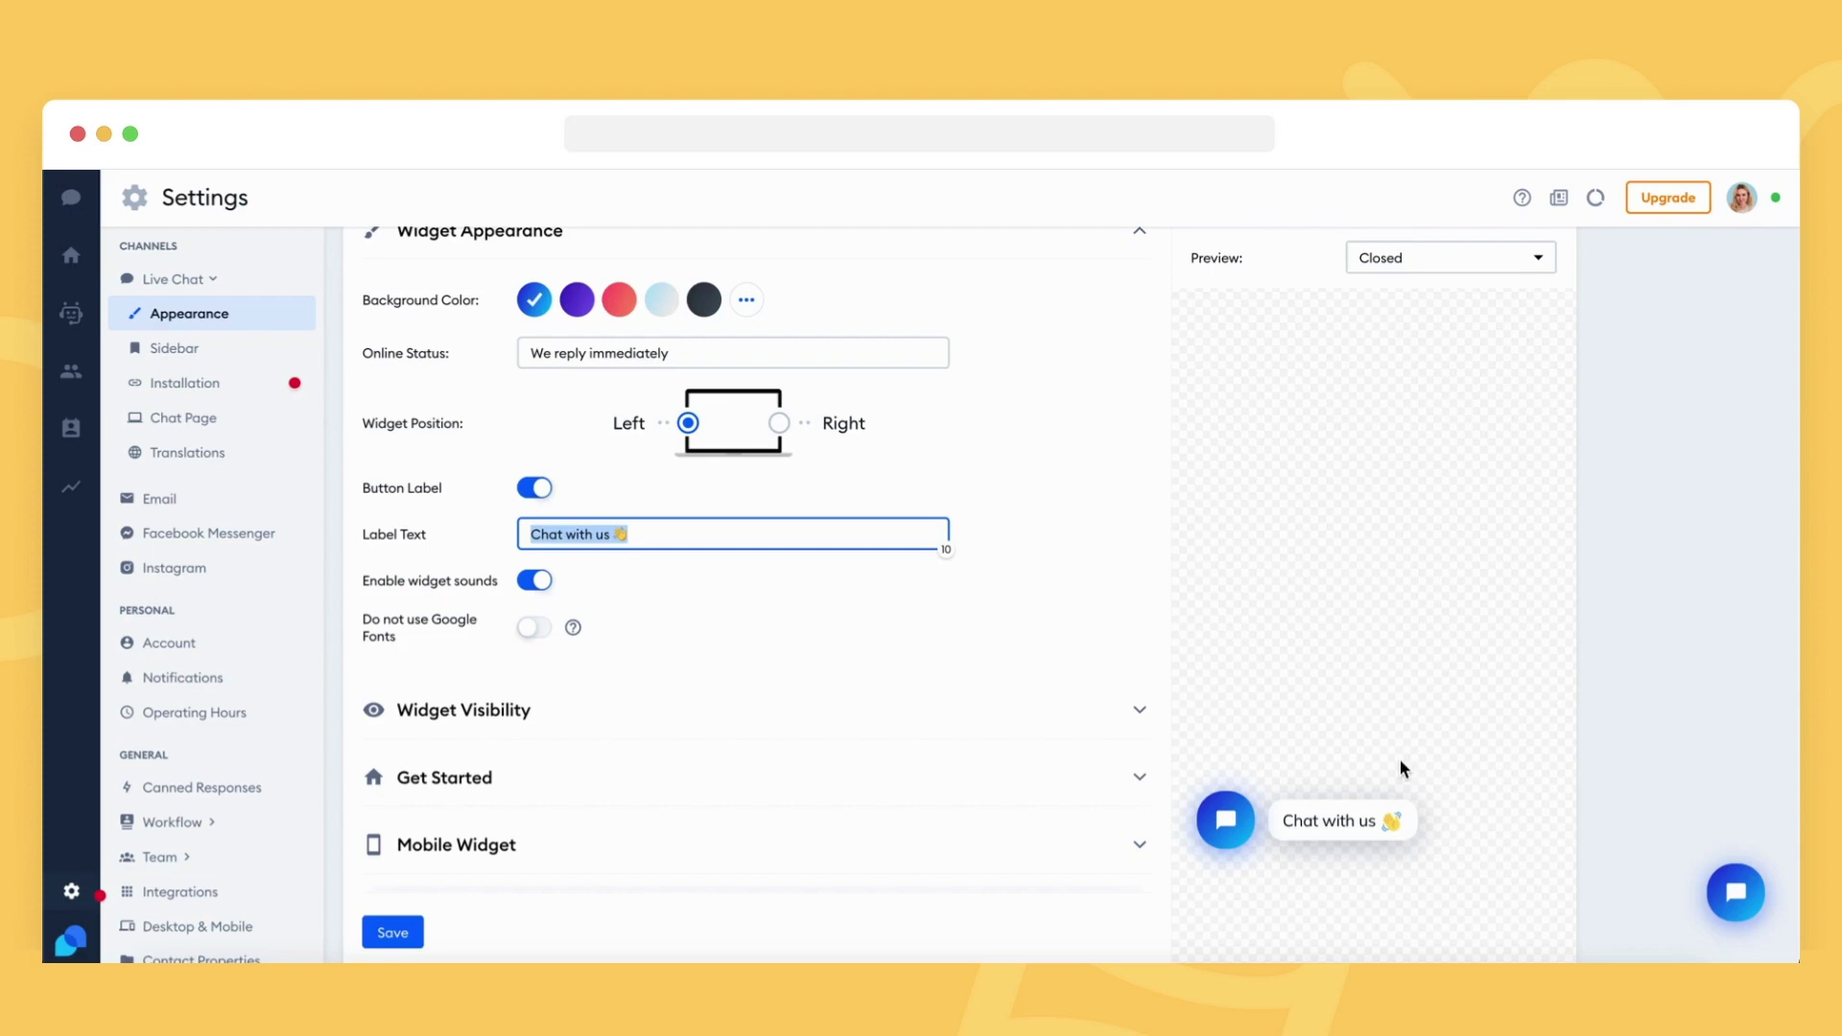
scroll(848, 574, up, 1)
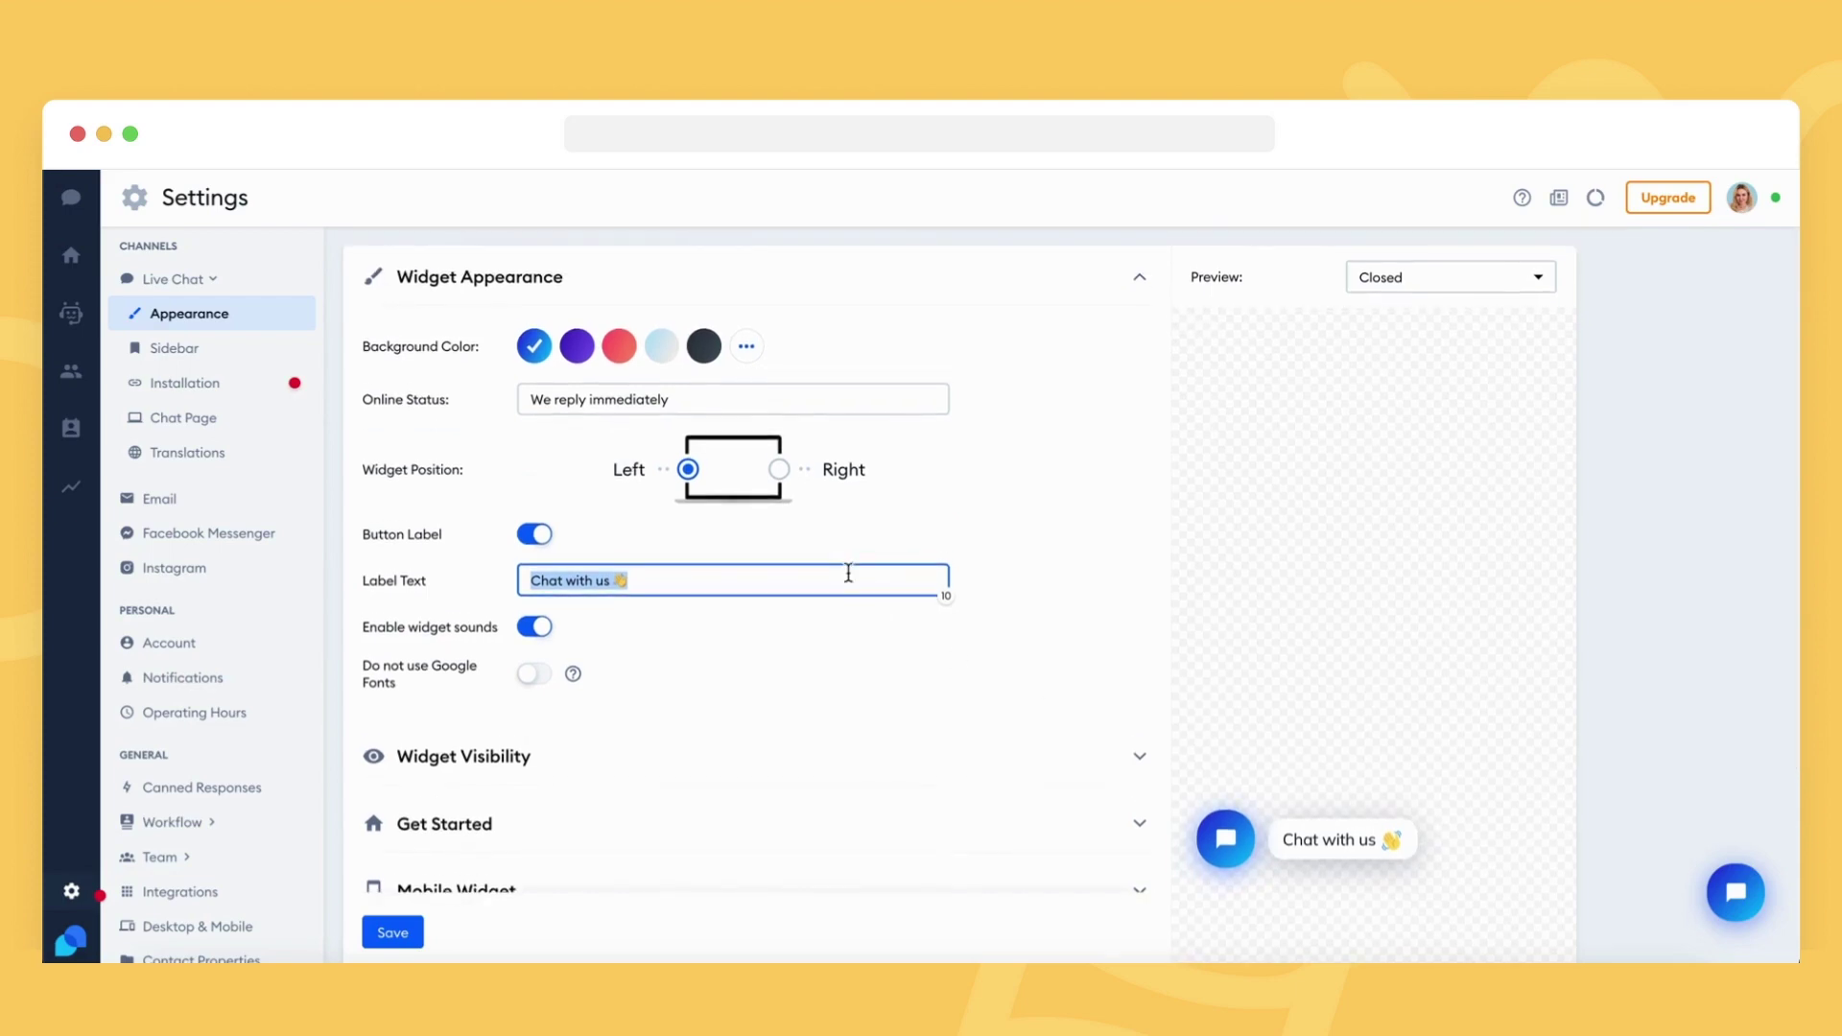
click(852, 537)
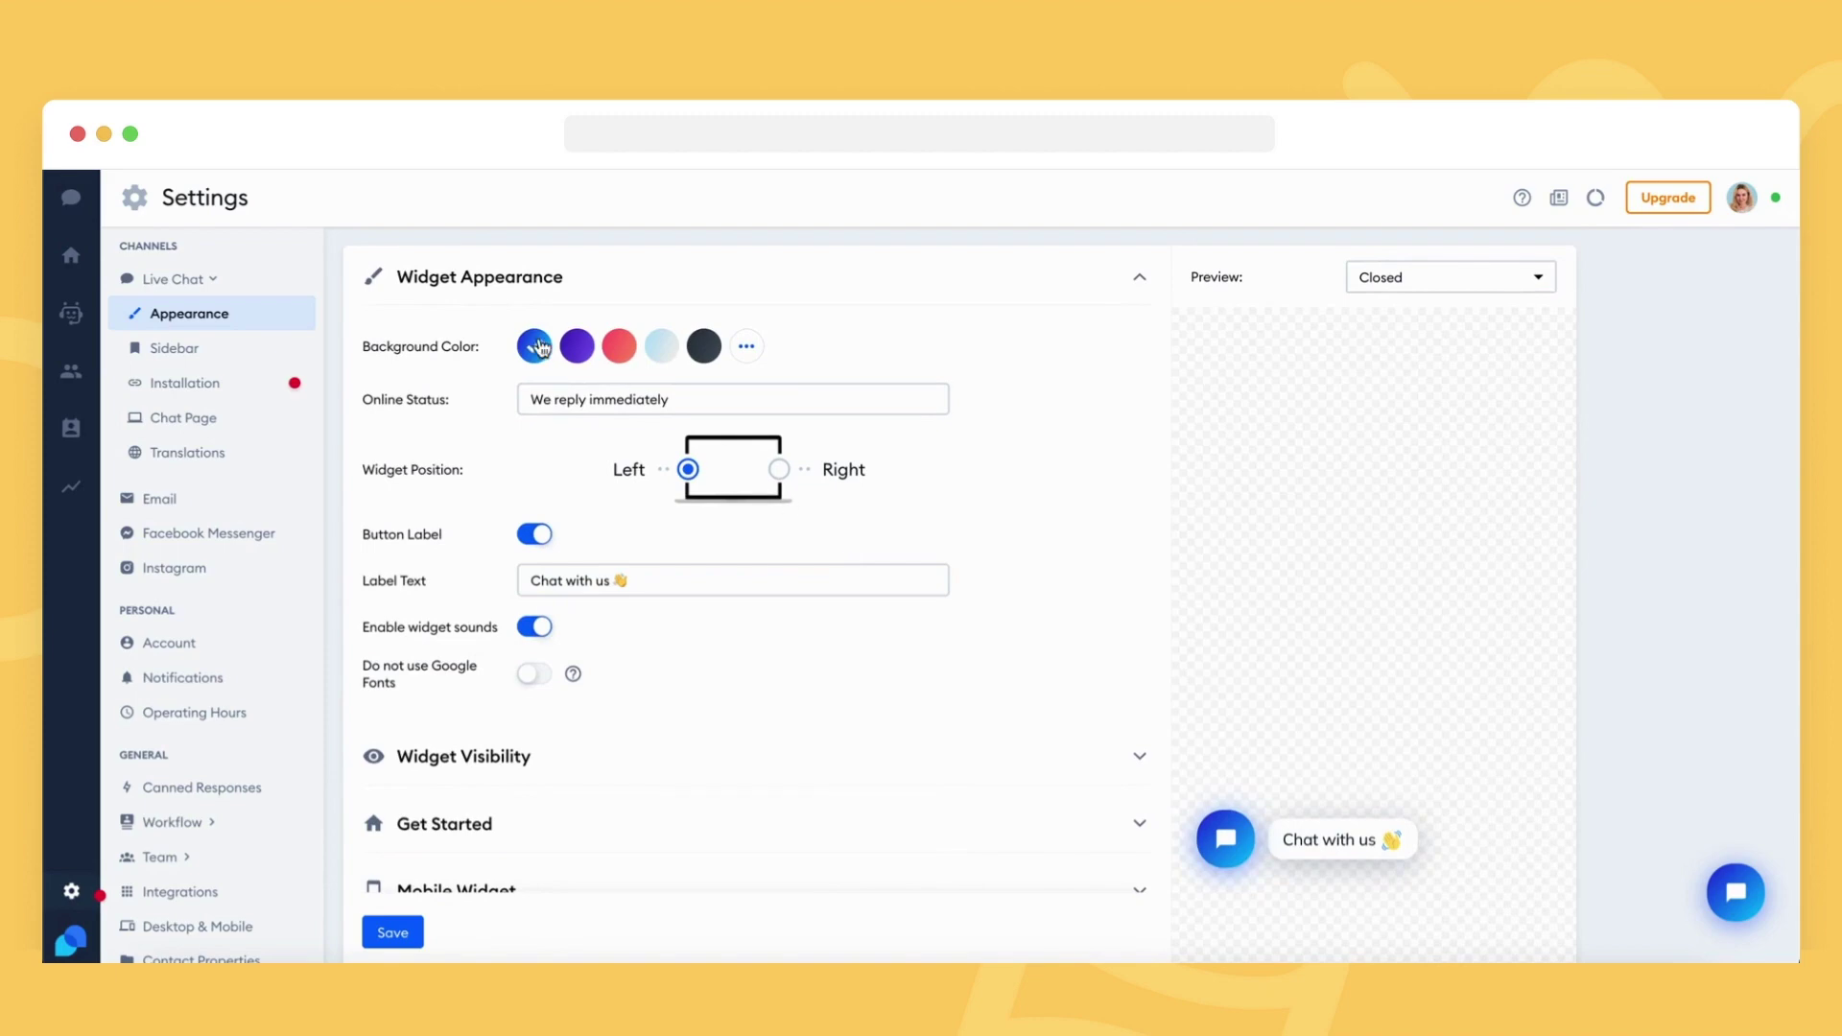
scroll(527, 347, down, 5)
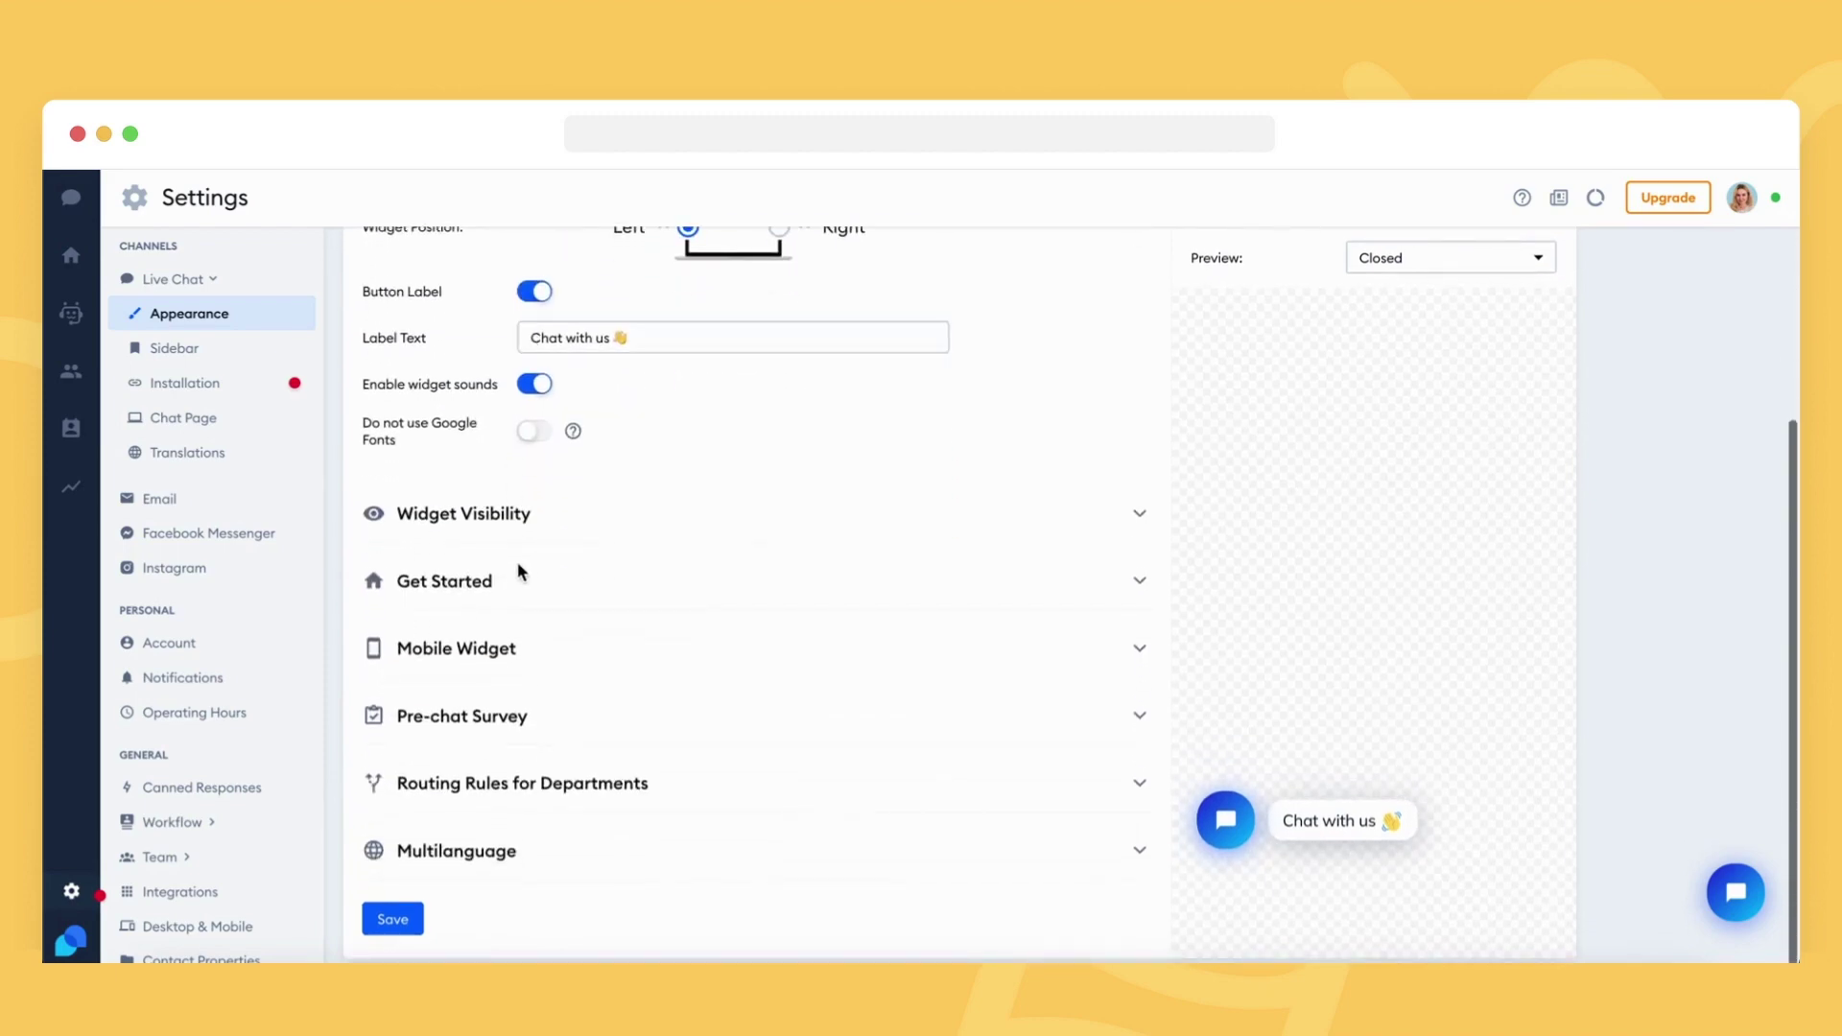
Step: Open the Get Started section and examine the status and message texts against the widget preview
click(567, 579)
scroll(574, 579, down, 2)
click(588, 480)
triple_click(588, 477)
click(615, 552)
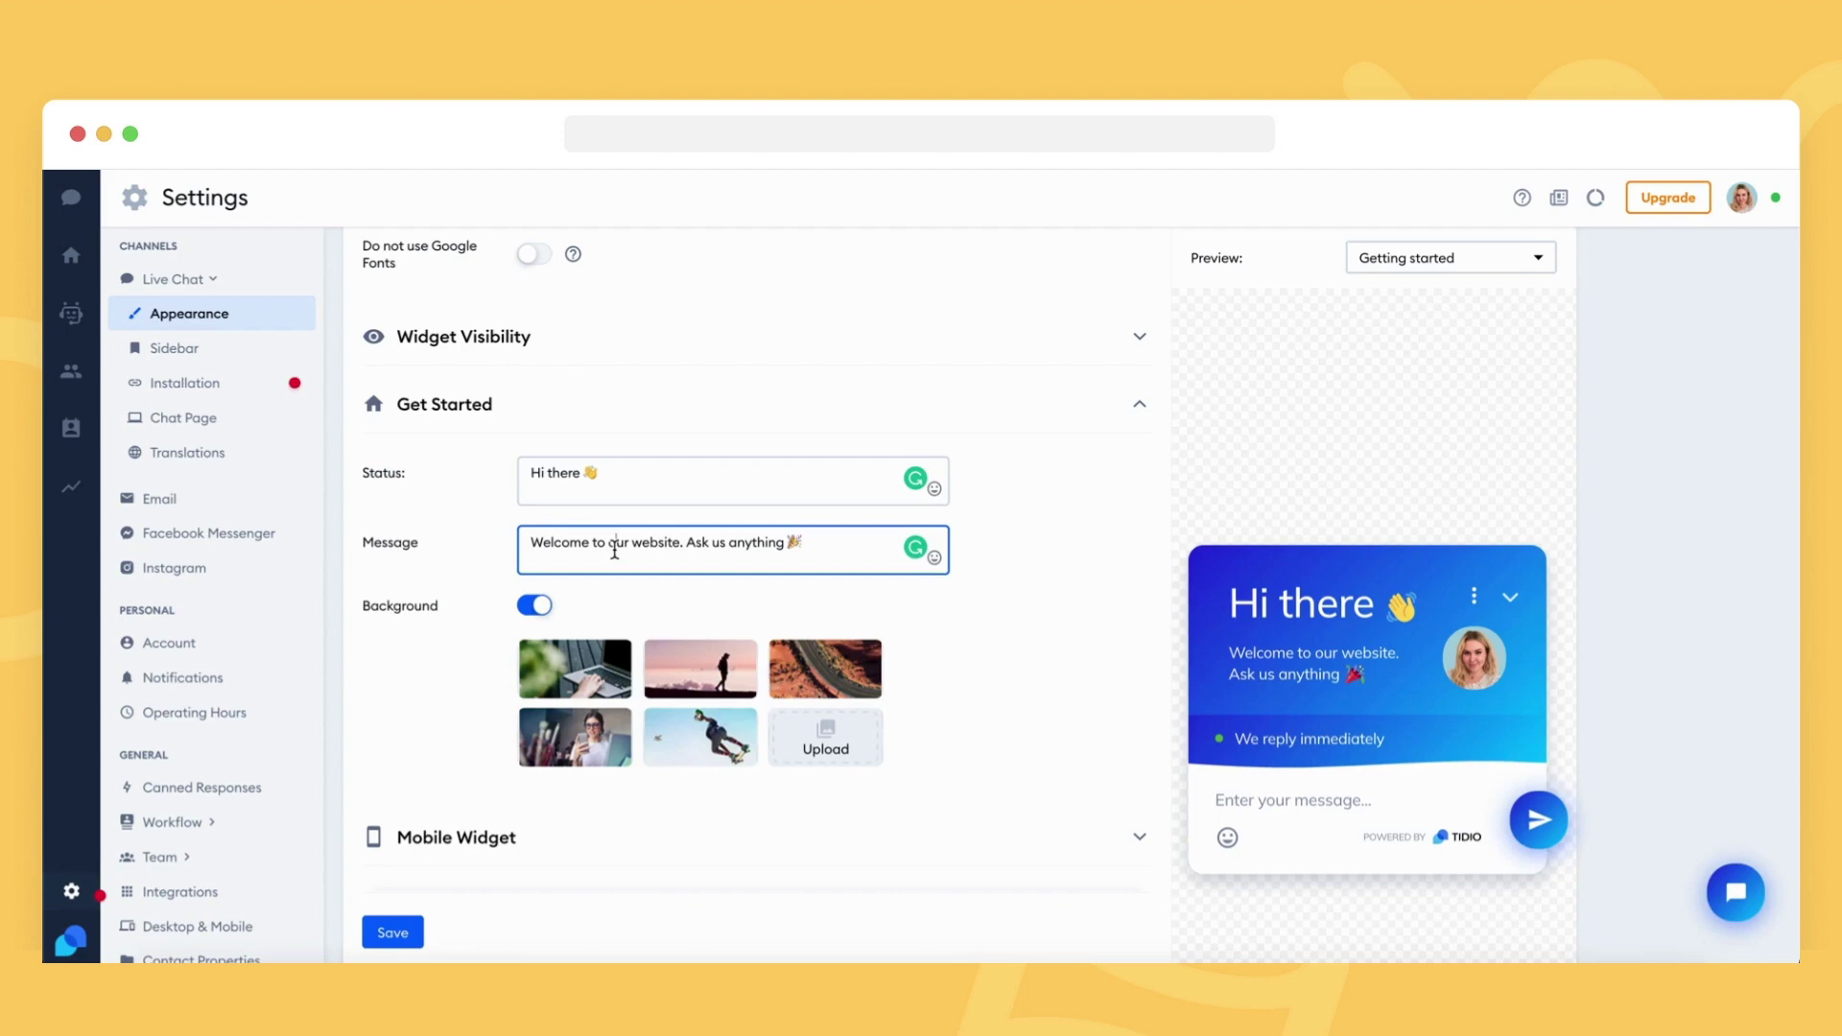
click(613, 496)
triple_click(613, 475)
click(534, 477)
click(584, 544)
Step: Try several background images for the Get Started widget header and settle on the laptop photo
click(563, 681)
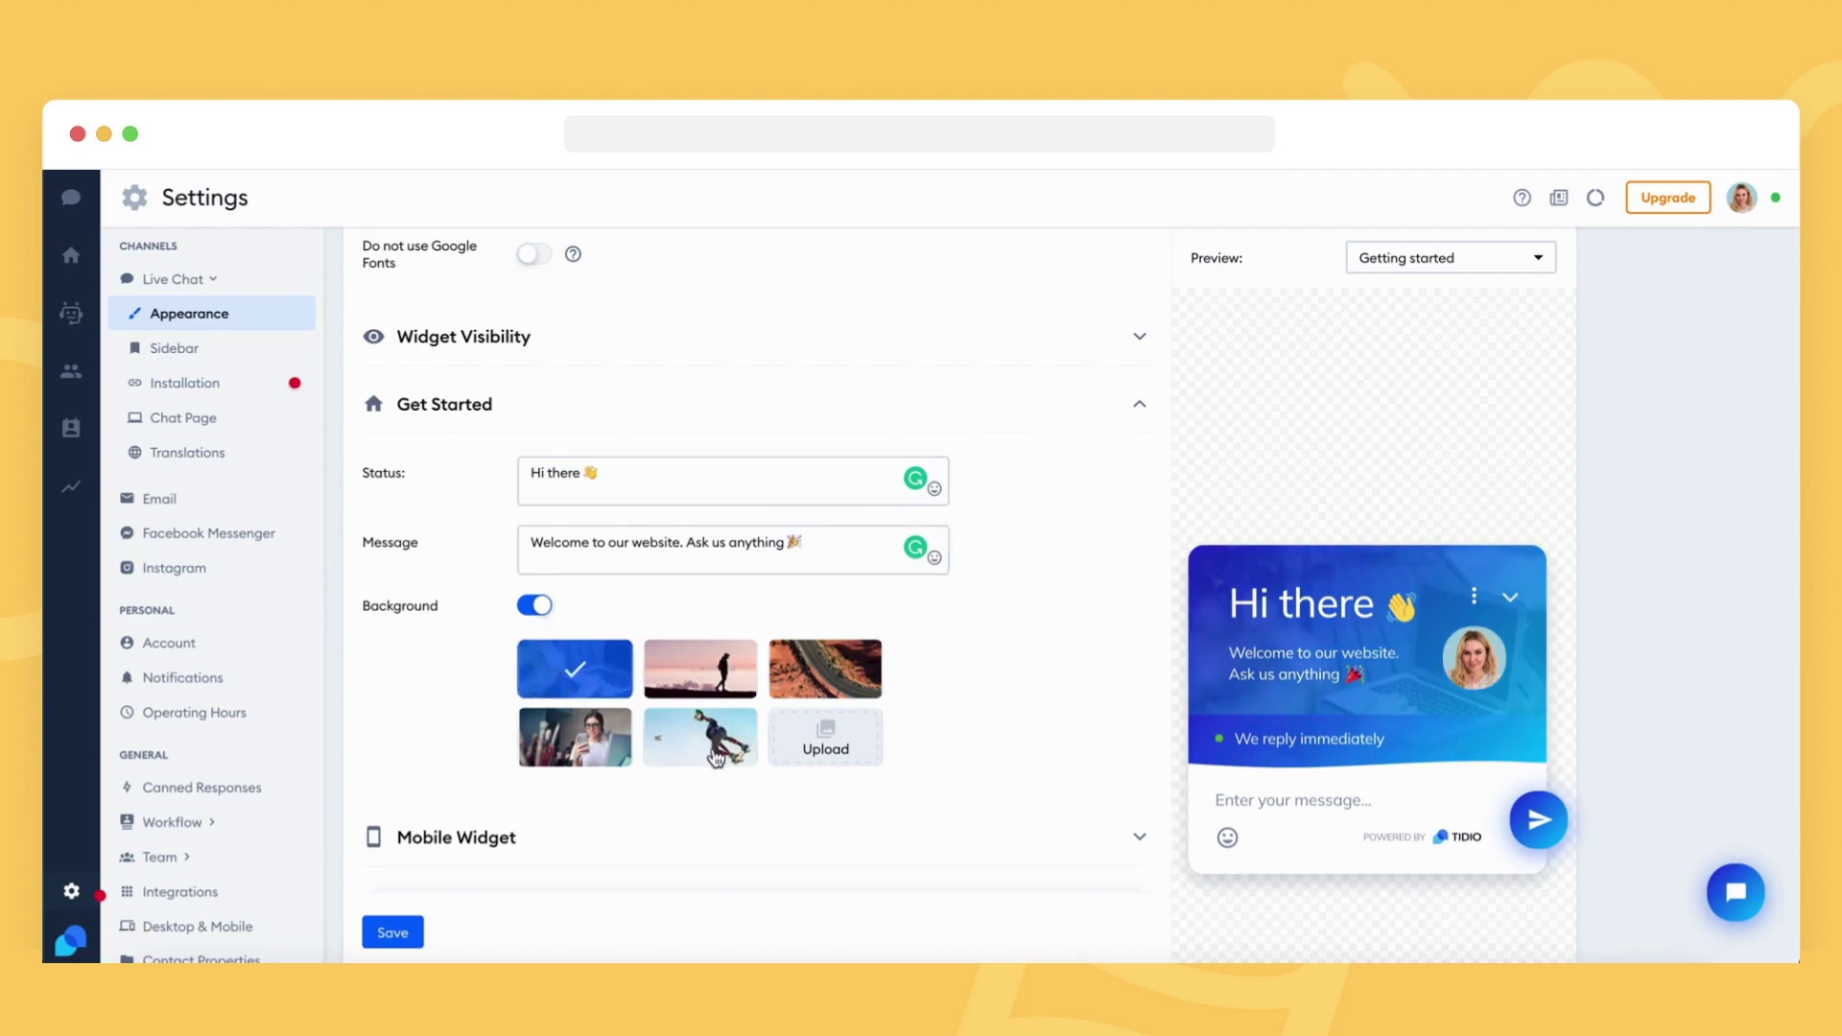
click(600, 757)
click(664, 761)
click(590, 683)
Step: Go to the Sidebar settings and turn the sidebar off and on again
click(229, 359)
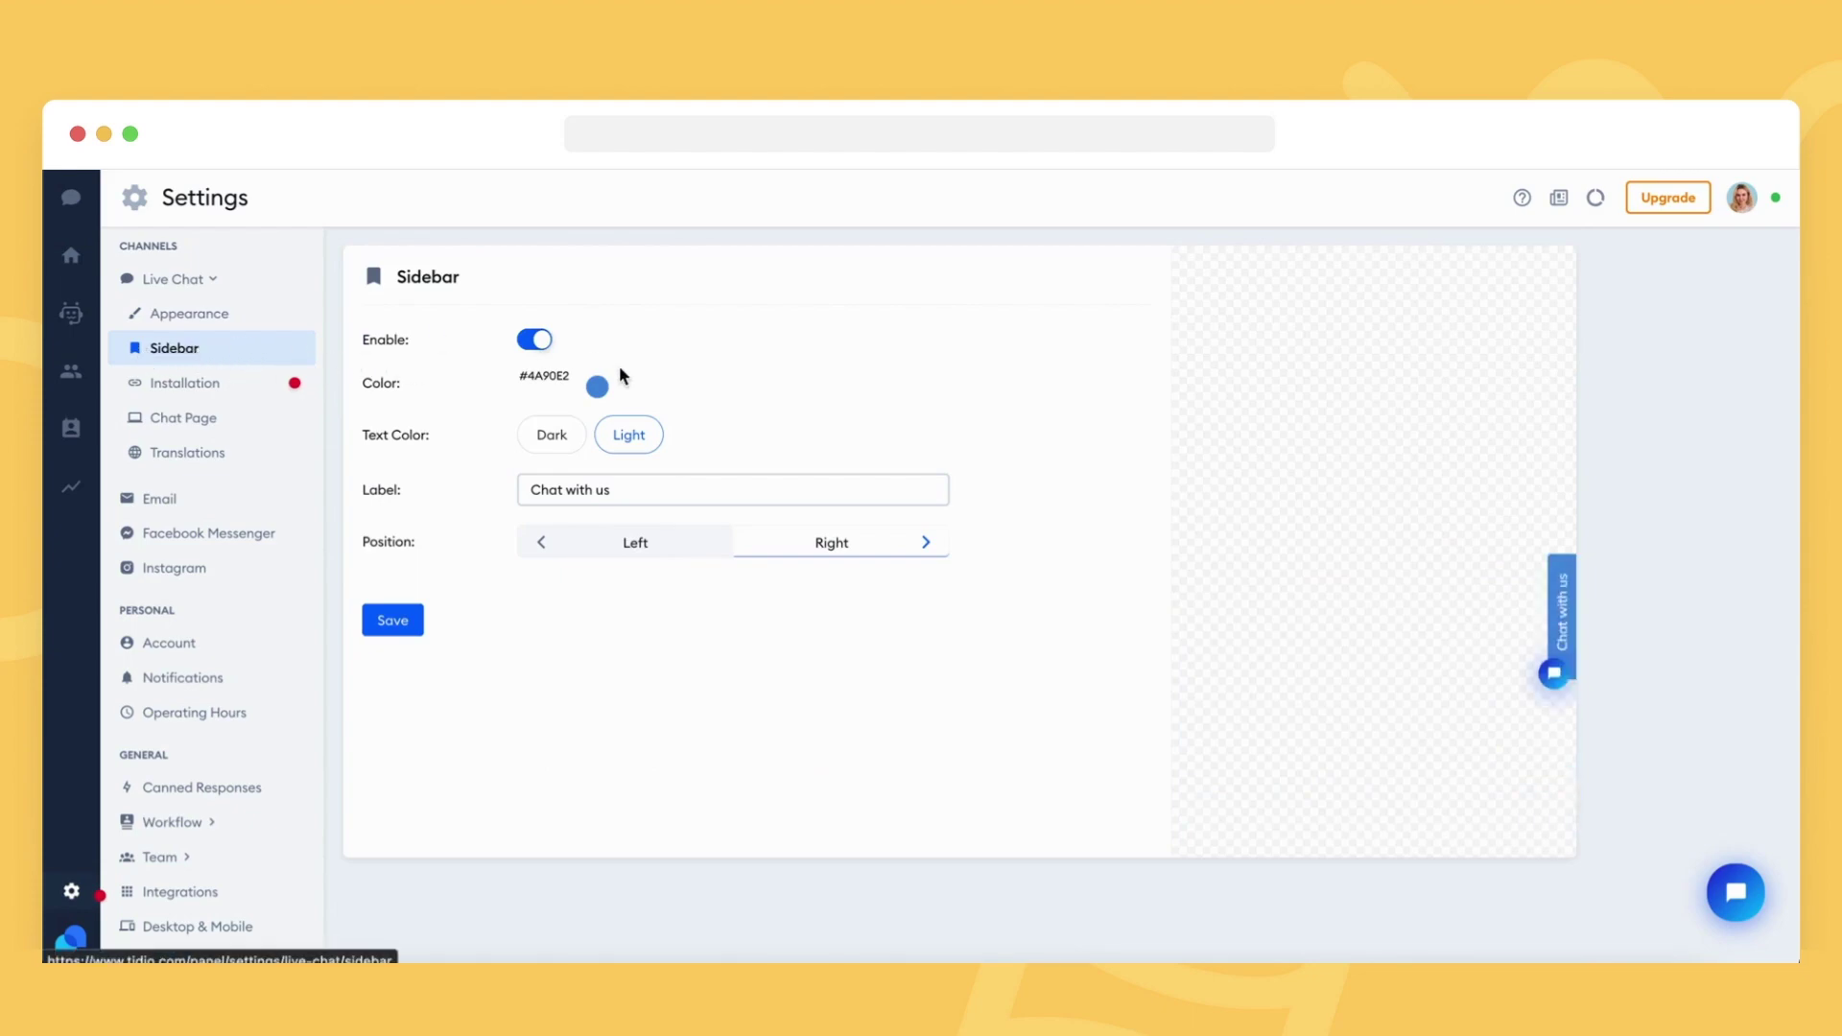
click(542, 347)
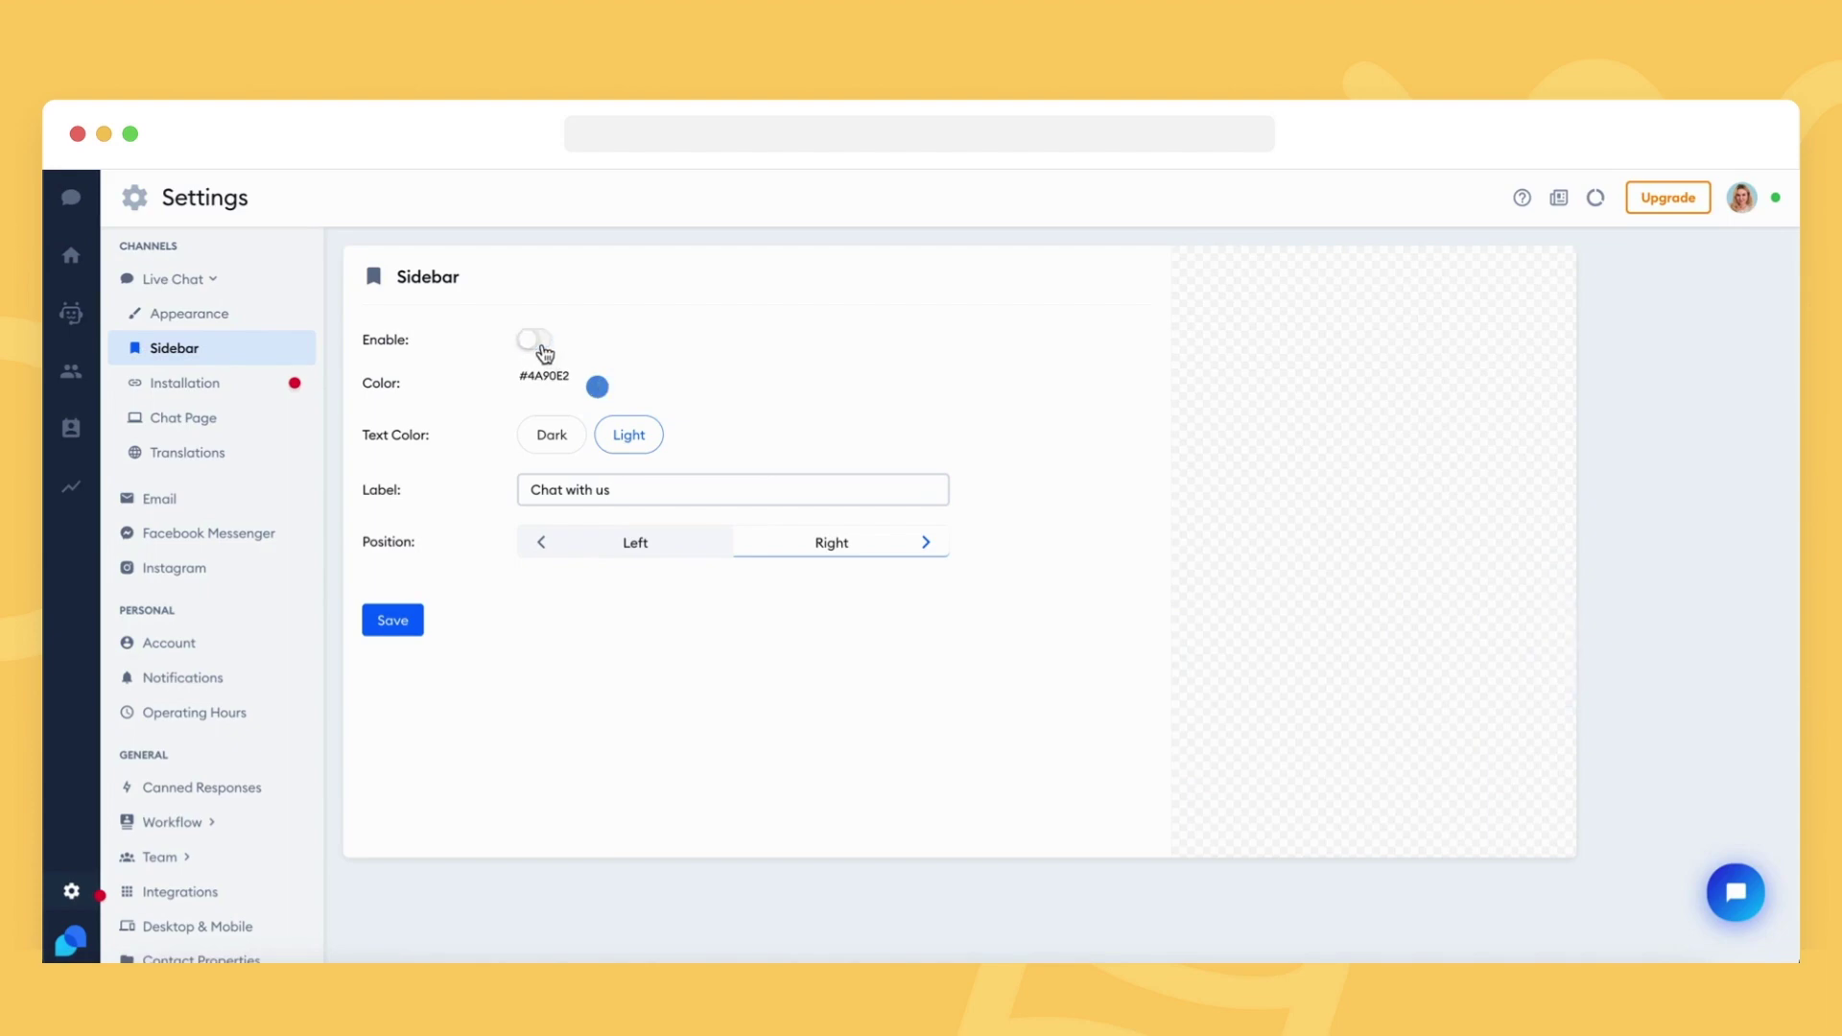
click(542, 347)
Step: Change the sidebar's color to the dark grey #32363C
click(597, 387)
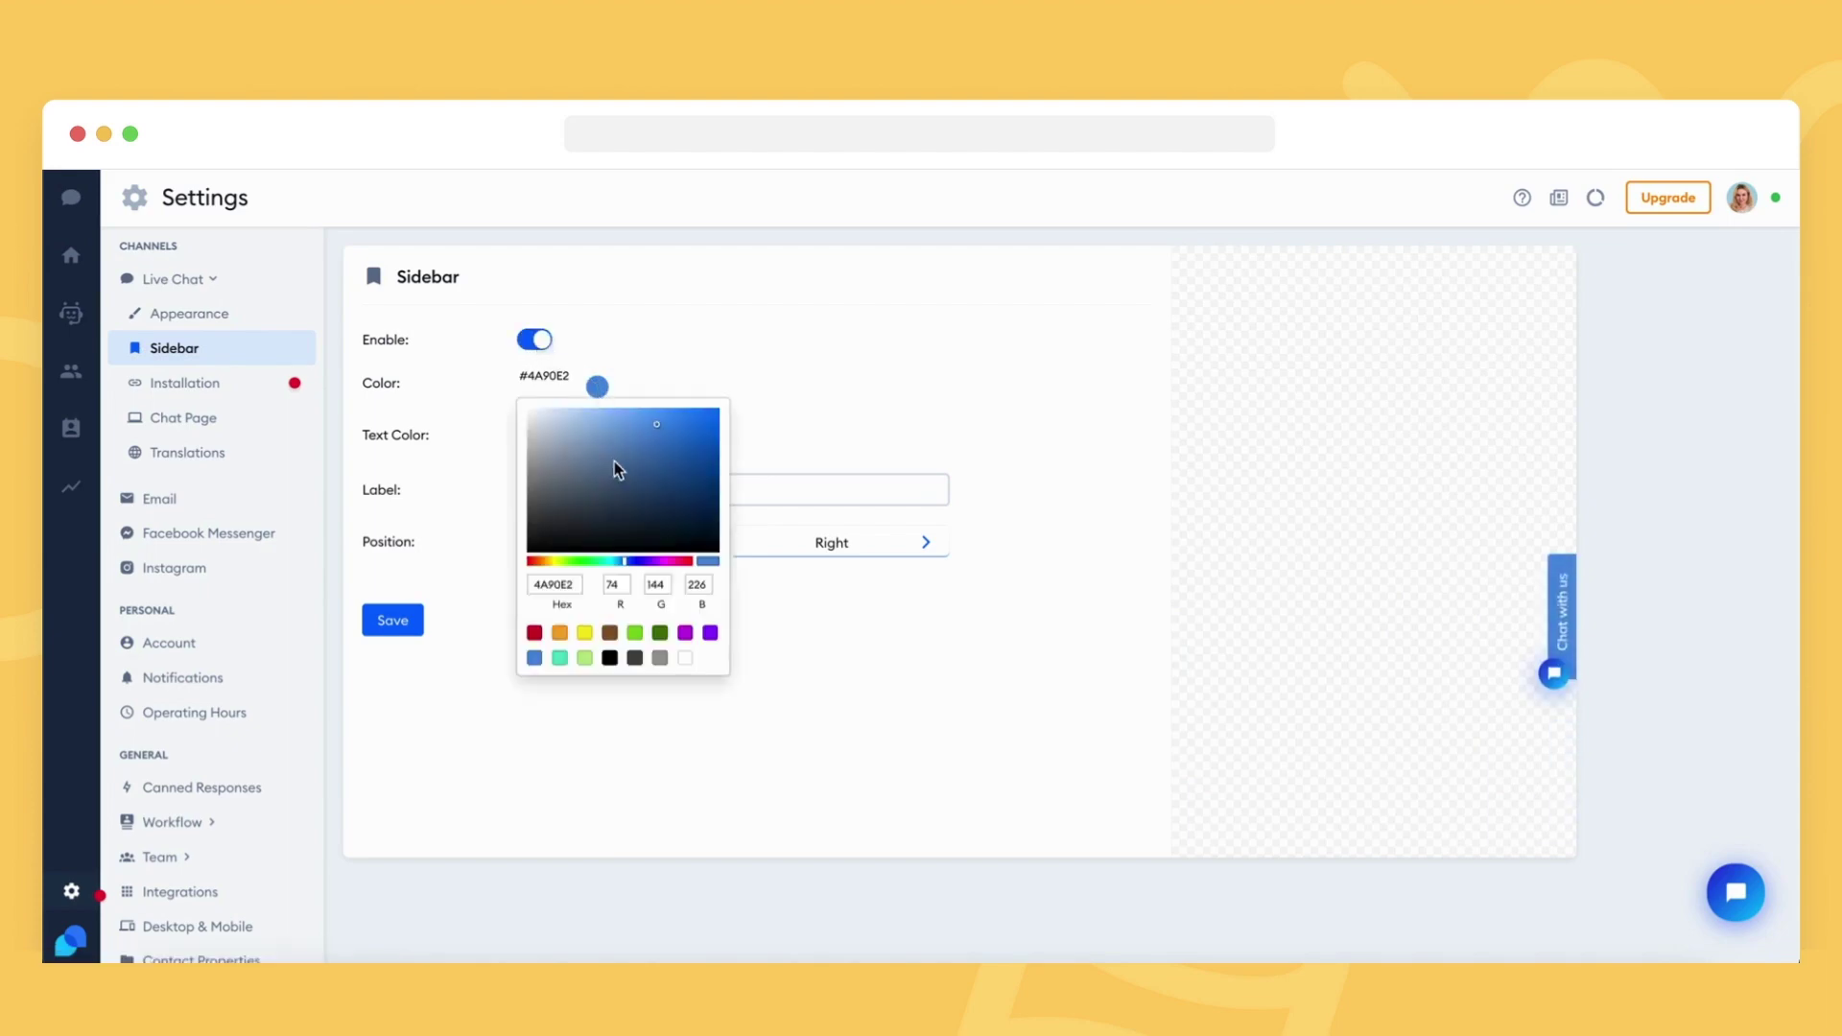
click(560, 518)
click(794, 284)
Step: Try the sidebar's dark text color and left position, restoring the light text and right position
click(560, 436)
click(636, 439)
click(623, 492)
click(623, 494)
click(645, 555)
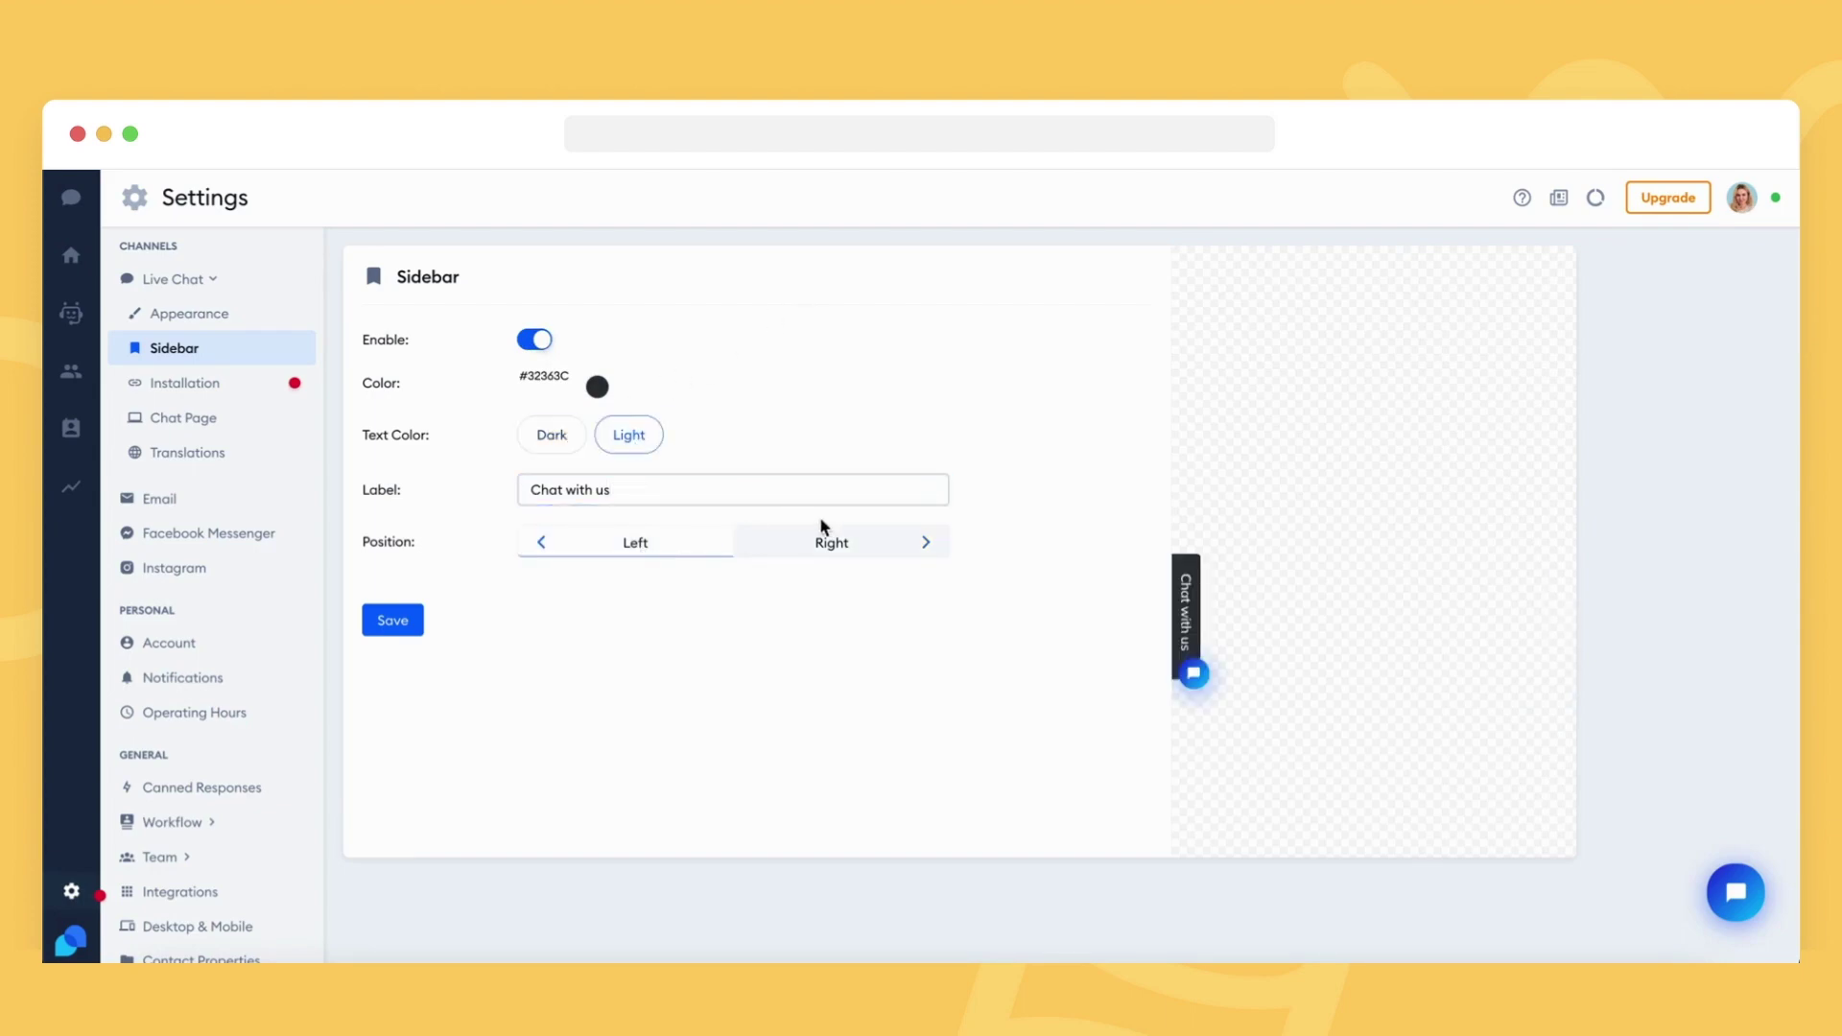
click(845, 549)
Step: Go to the Chat Page settings, look over the options and set the company URL to help.tidio.com
click(228, 425)
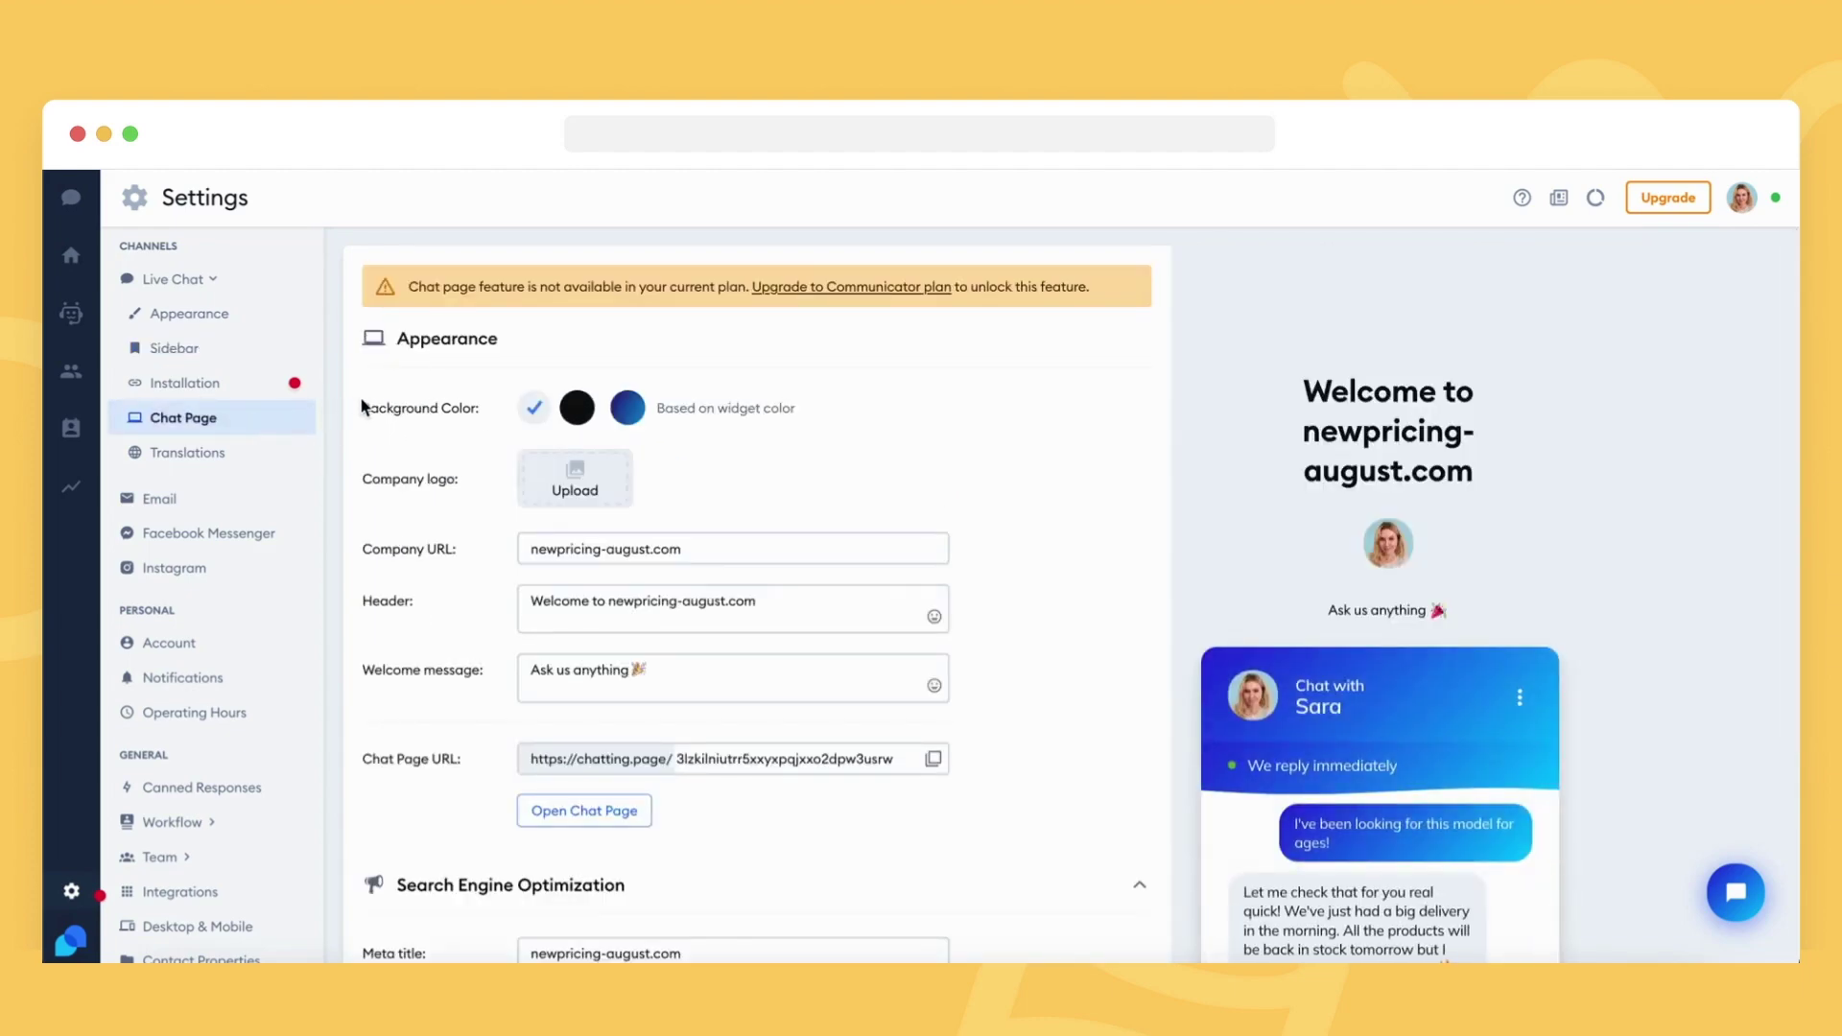
scroll(363, 403, down, 2)
scroll(363, 401, down, 3)
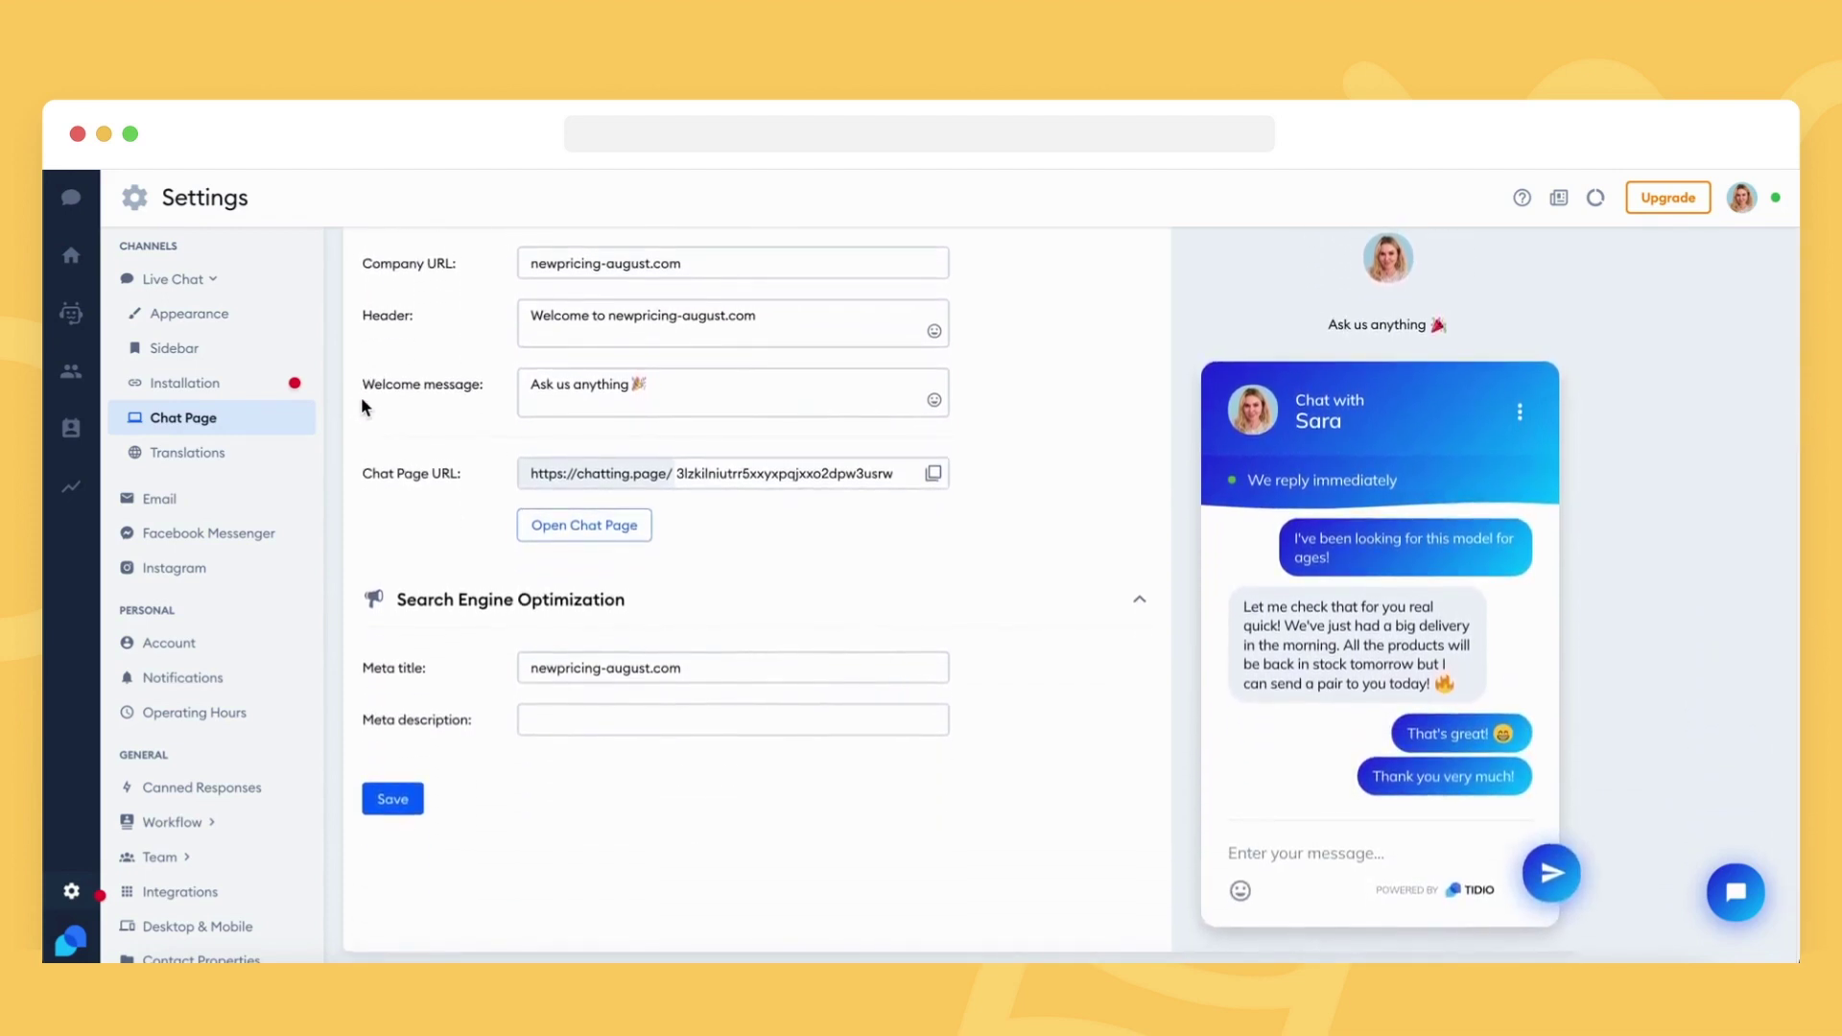
scroll(361, 396, up, 2)
triple_click(682, 345)
key(BackSpace)
text(help.tidio)
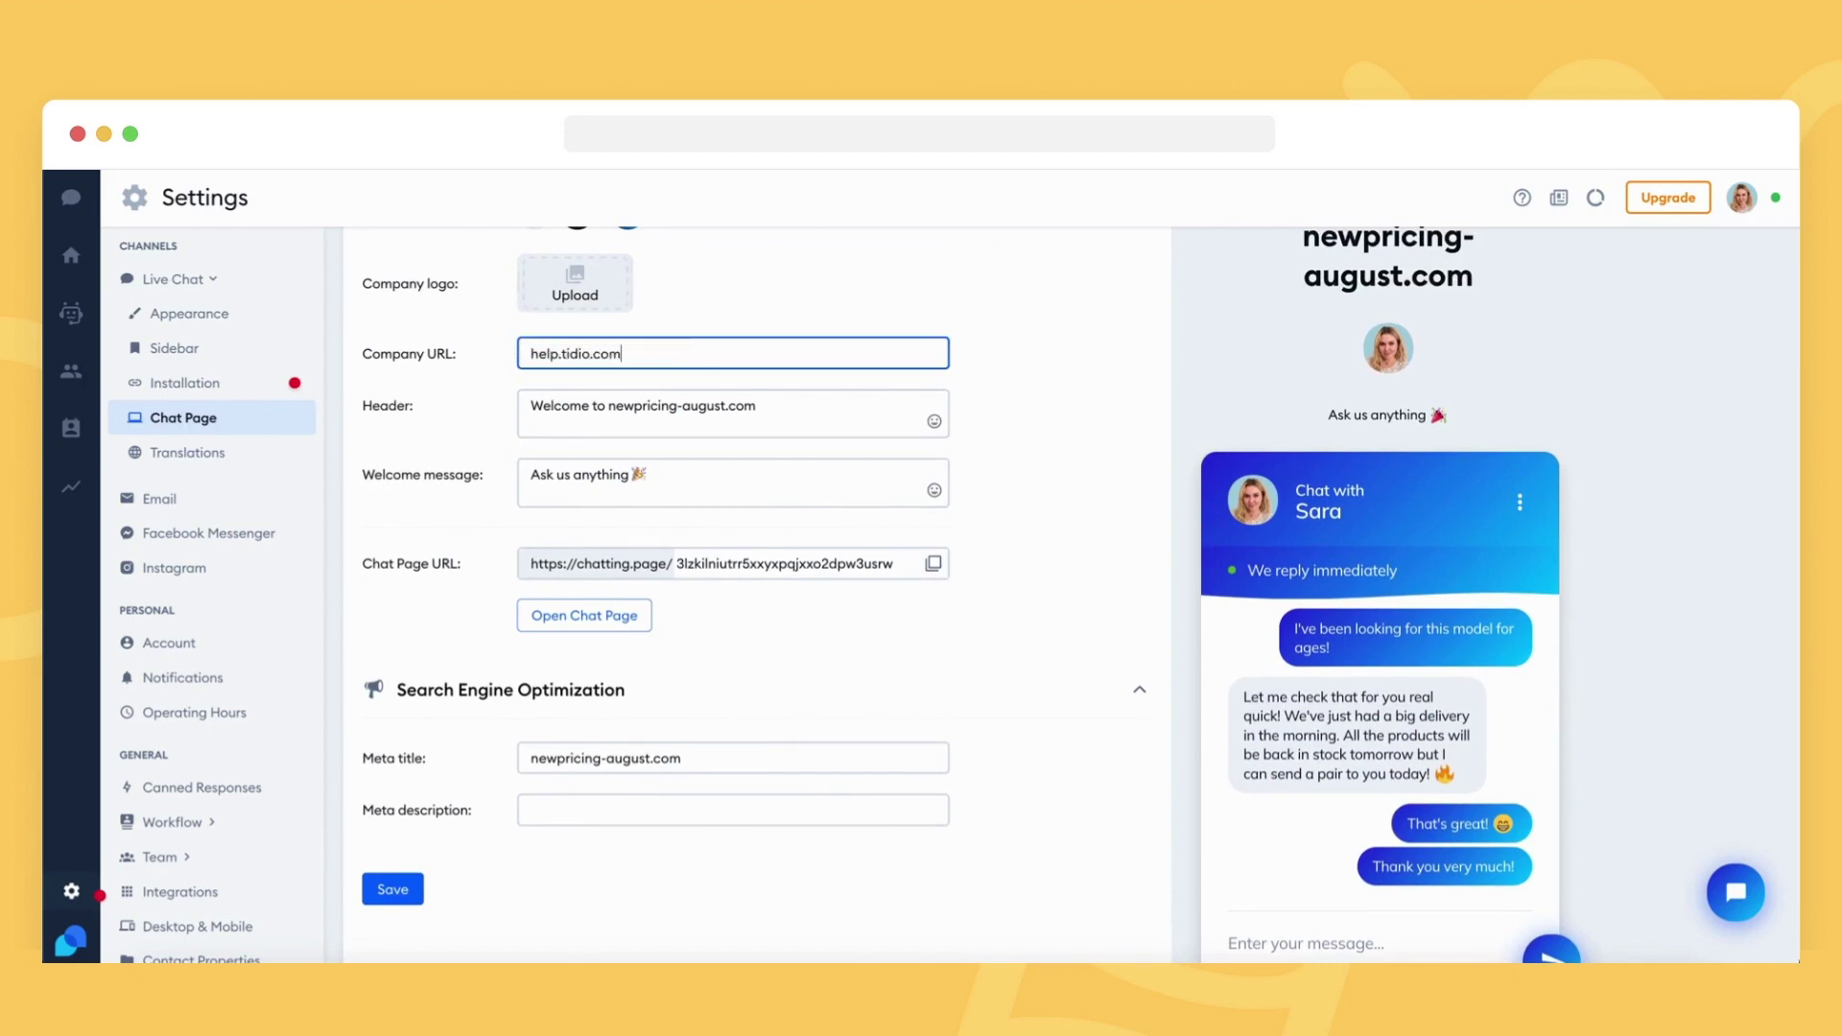
click(710, 311)
Step: Try to open the chat page from its settings and dismiss the Communicator plan upgrade offer
scroll(710, 311, up, 2)
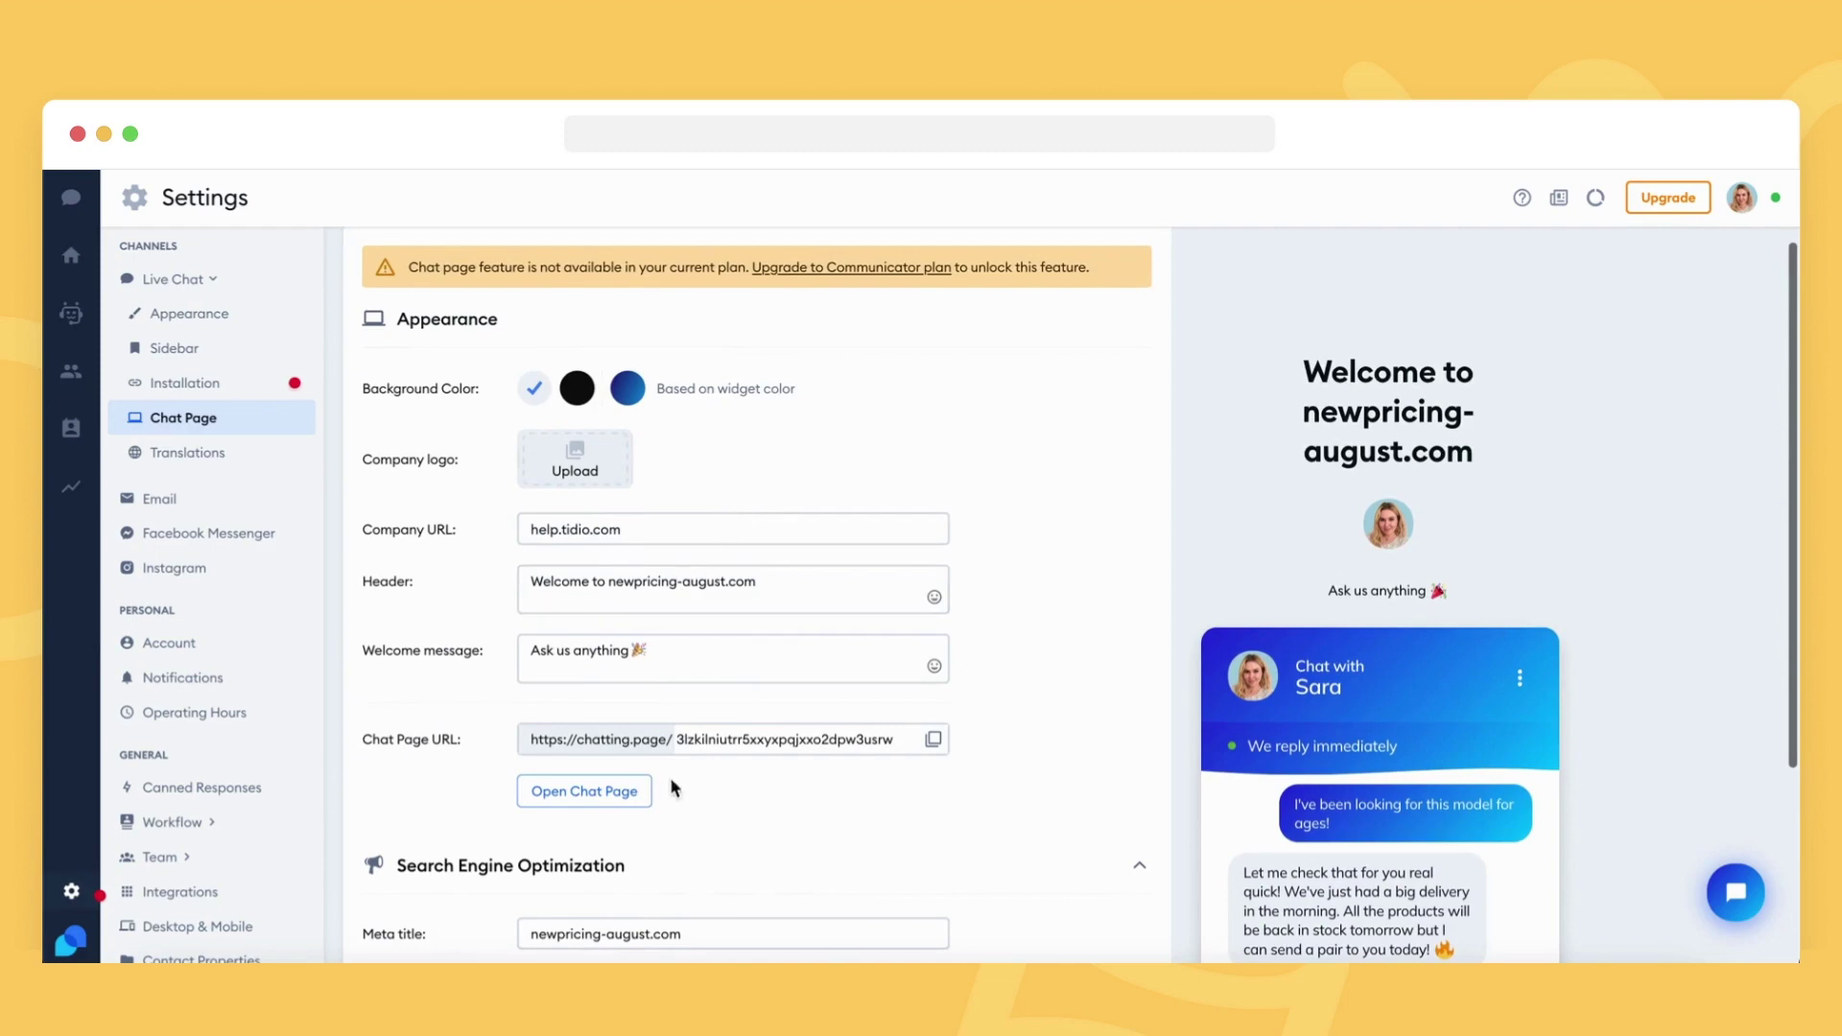
scroll(658, 783, down, 2)
click(581, 588)
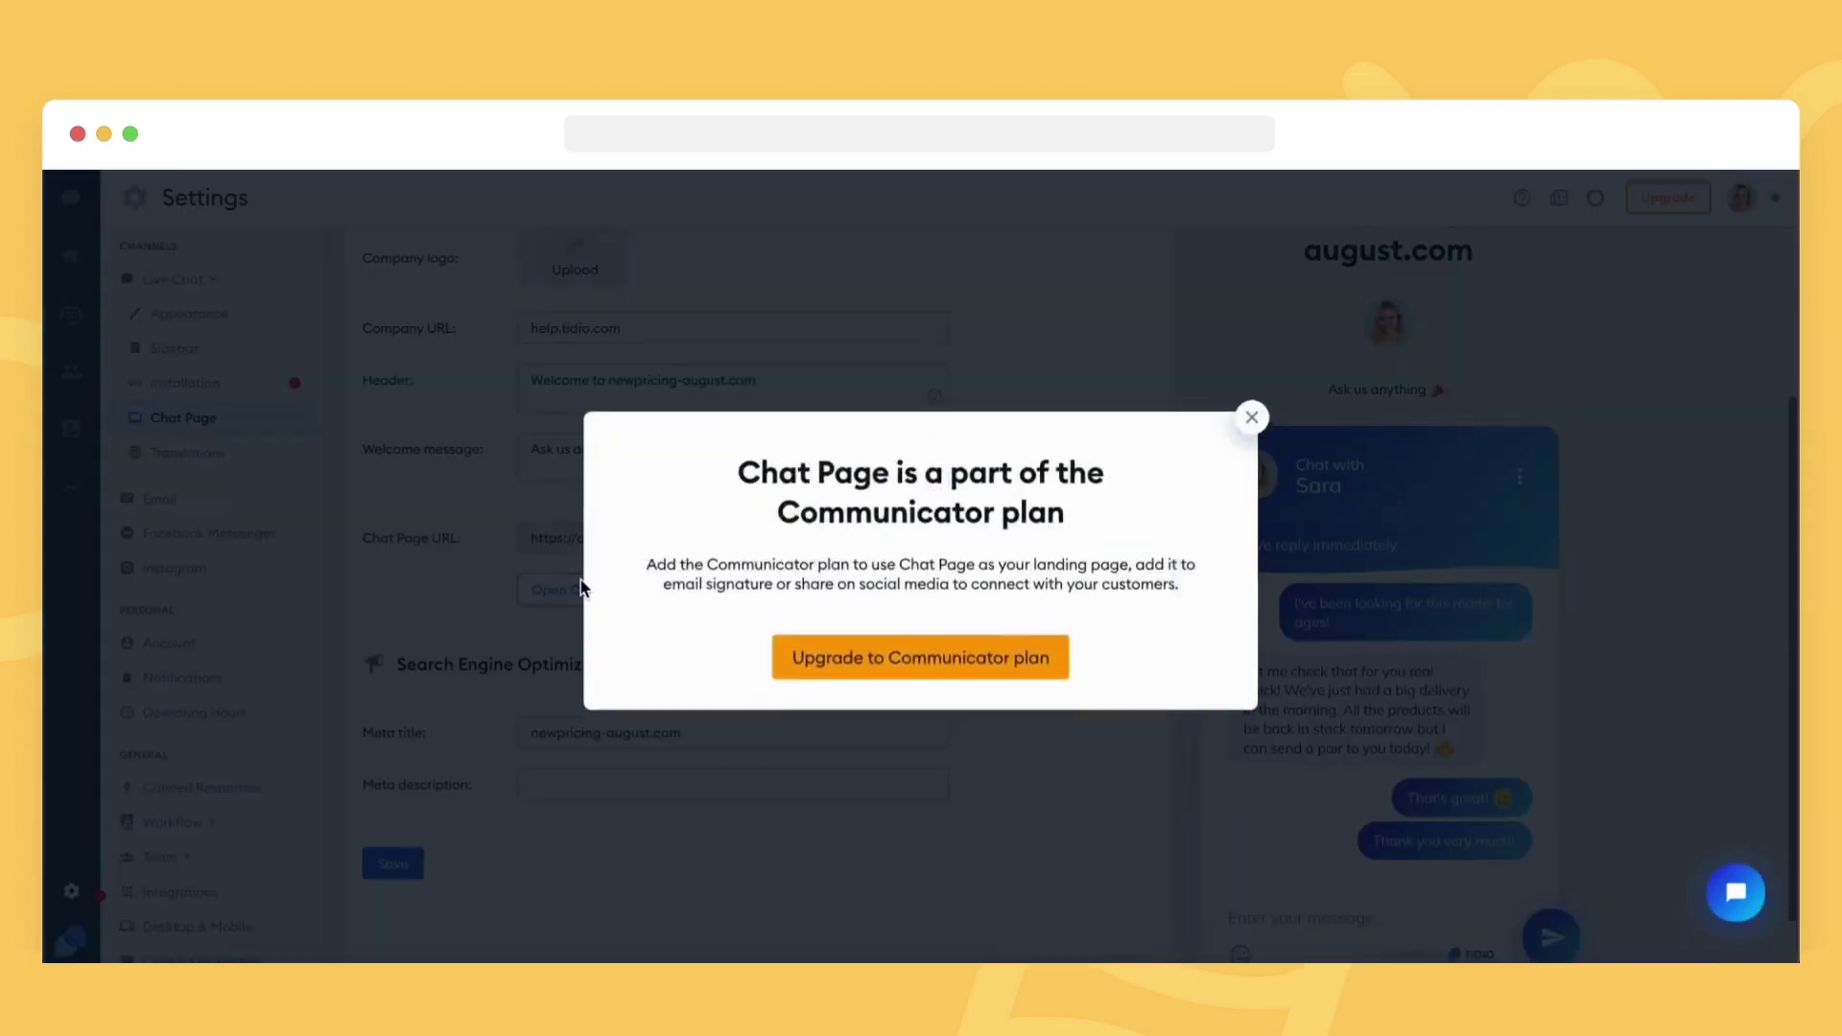
click(1251, 239)
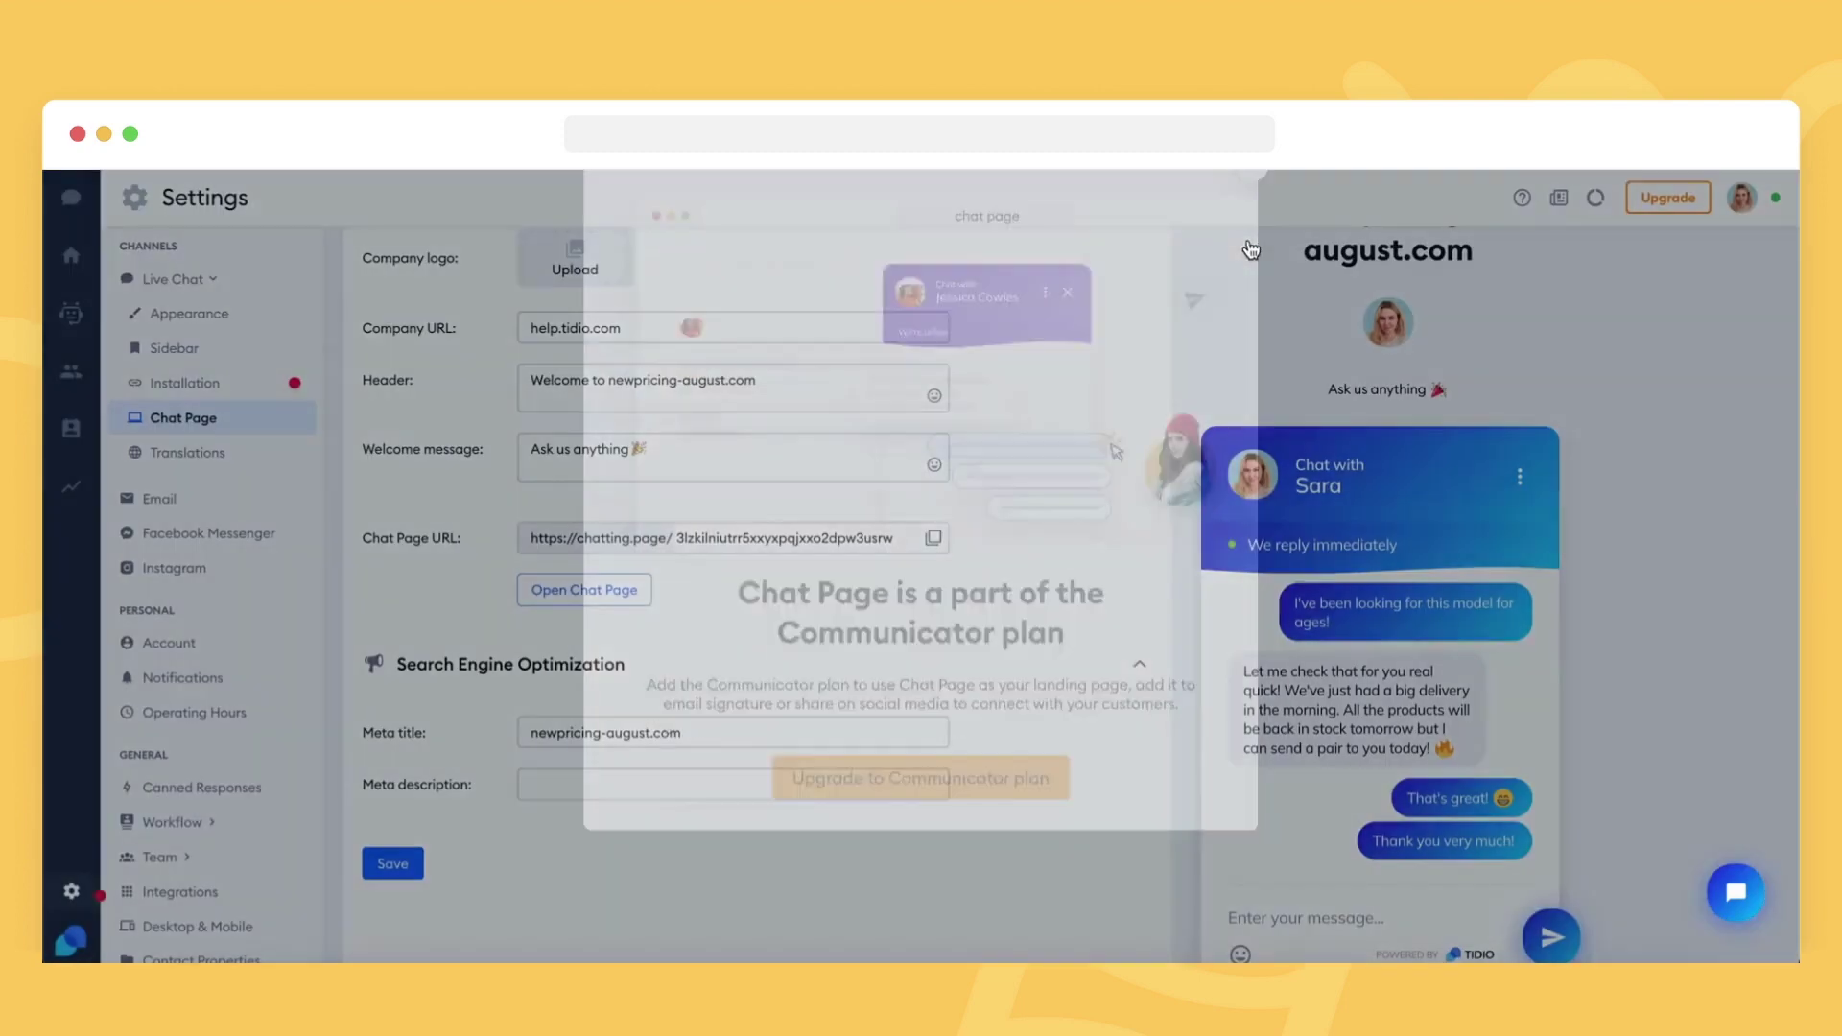